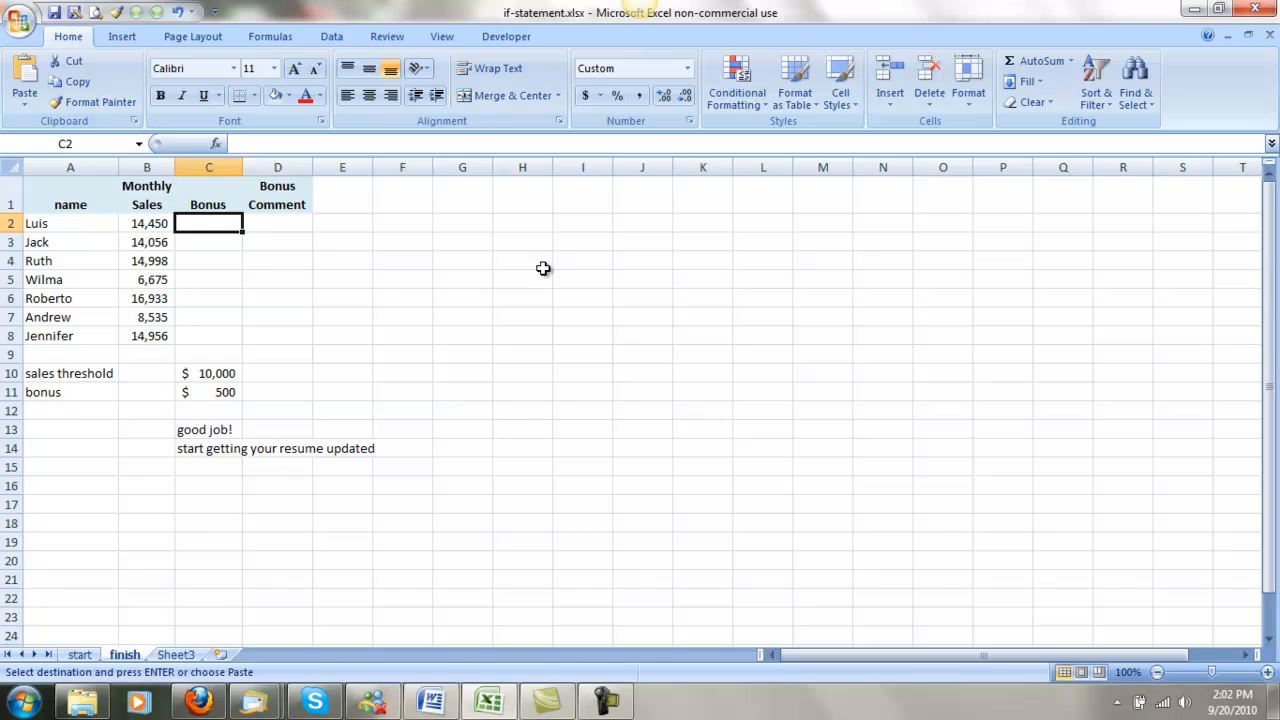
Examine the sales threshold, bonus amount, first Bonus Comment cell and the two comment texts below the table
left_click(209, 371)
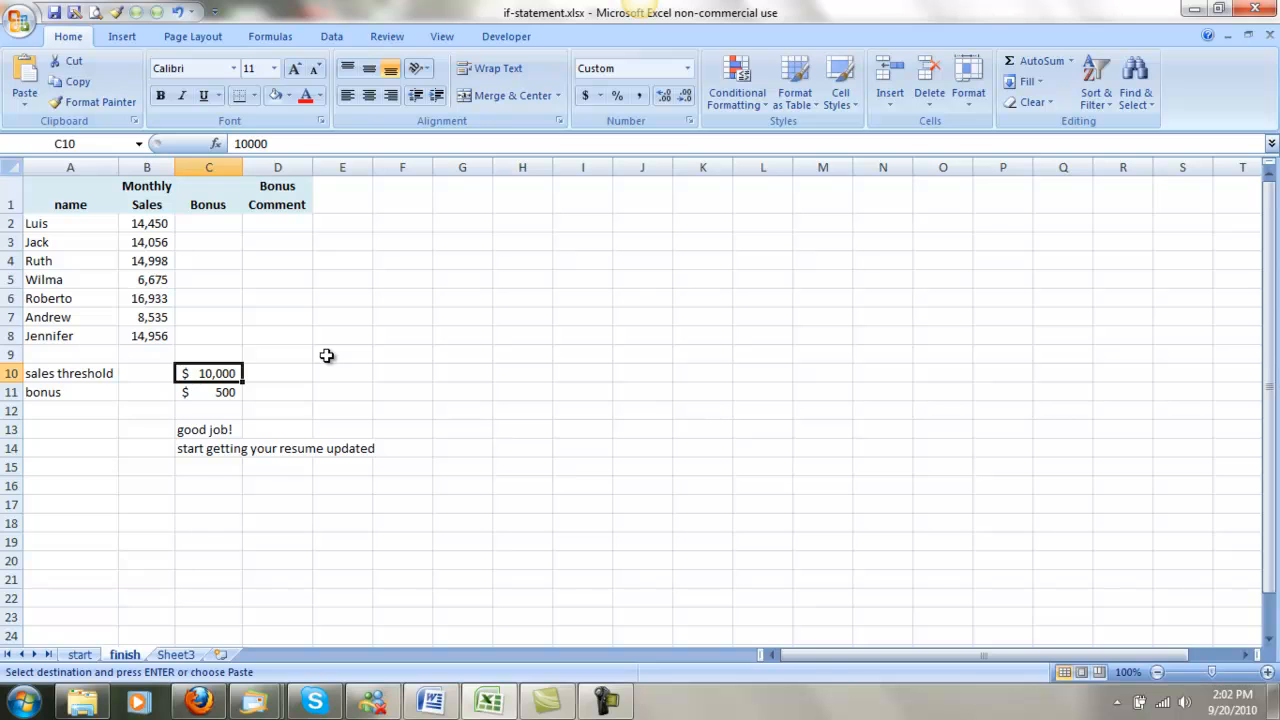
left_click(225, 391)
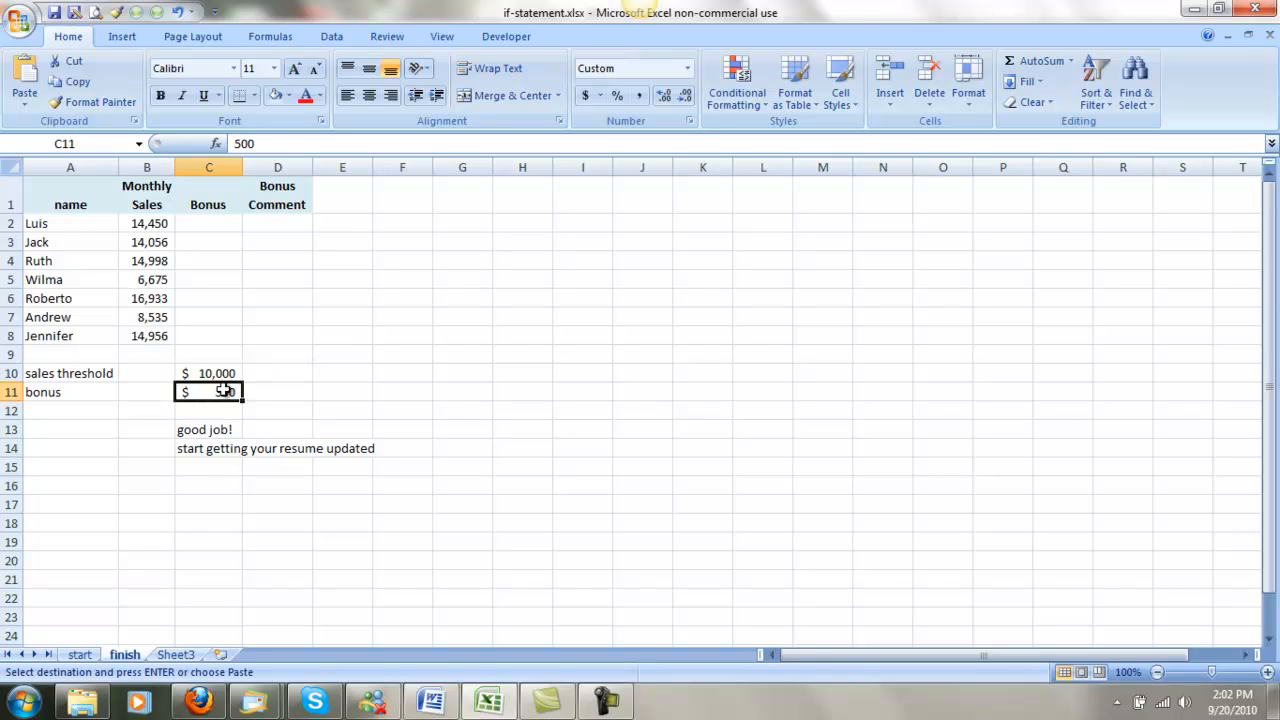
left_click(288, 221)
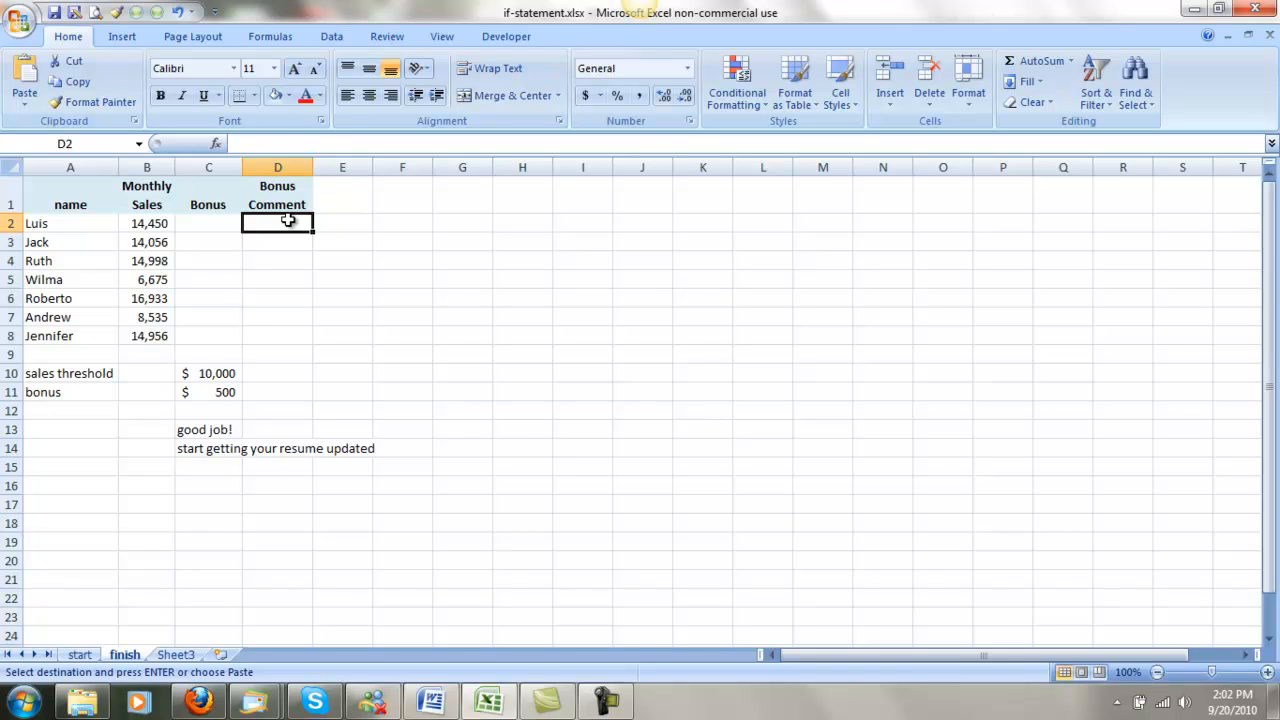
left_click(203, 430)
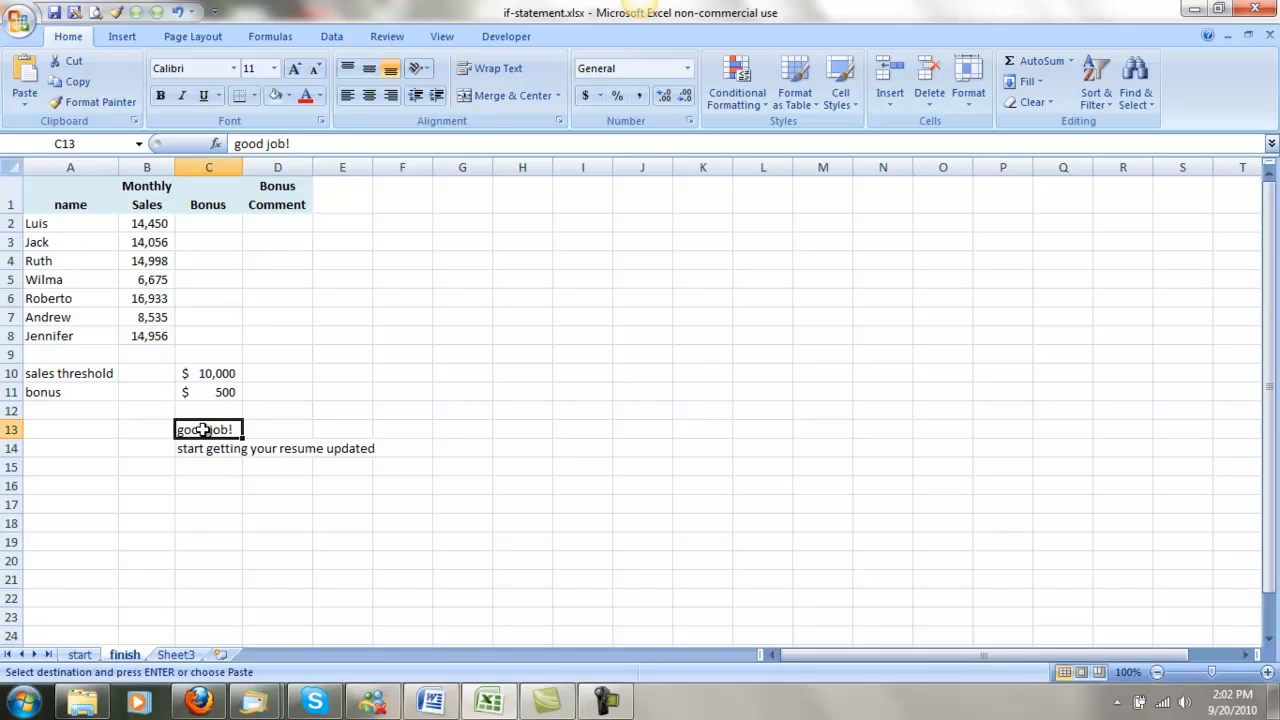
left_click(206, 447)
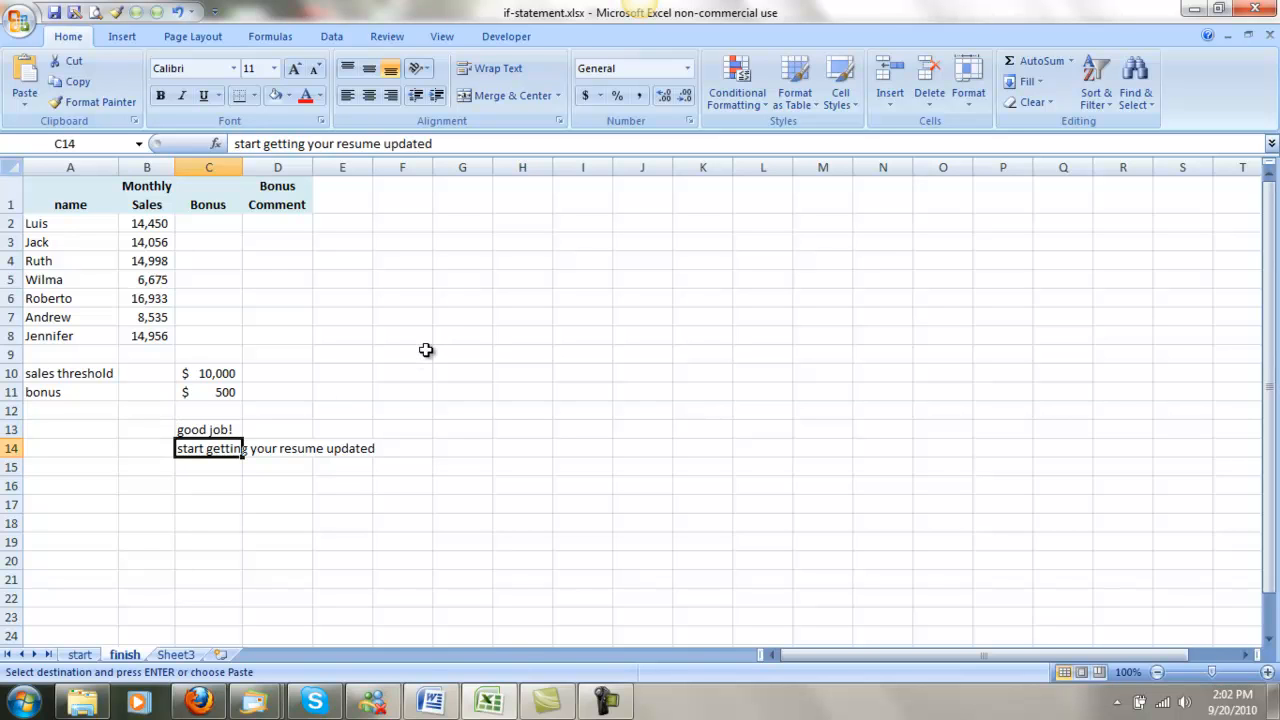
Insert the IF function from the Logical category into the first Bonus cell, C2
left_click(218, 229)
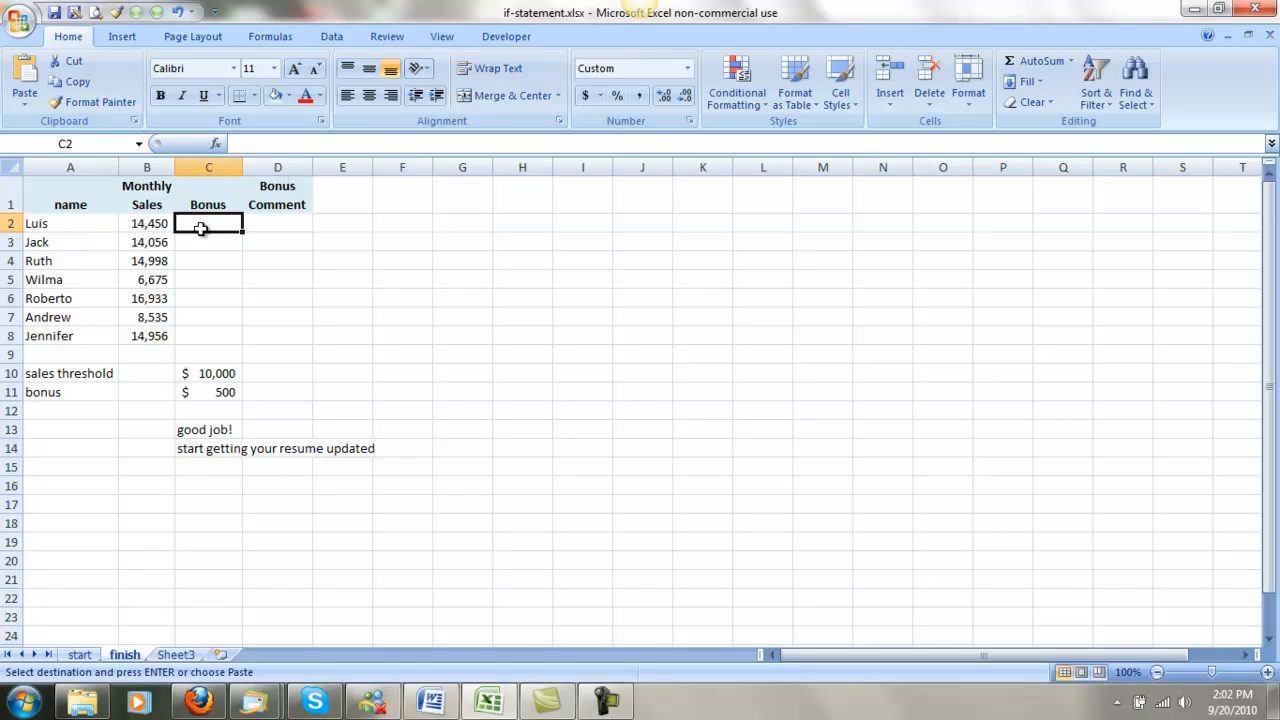
left_click(217, 144)
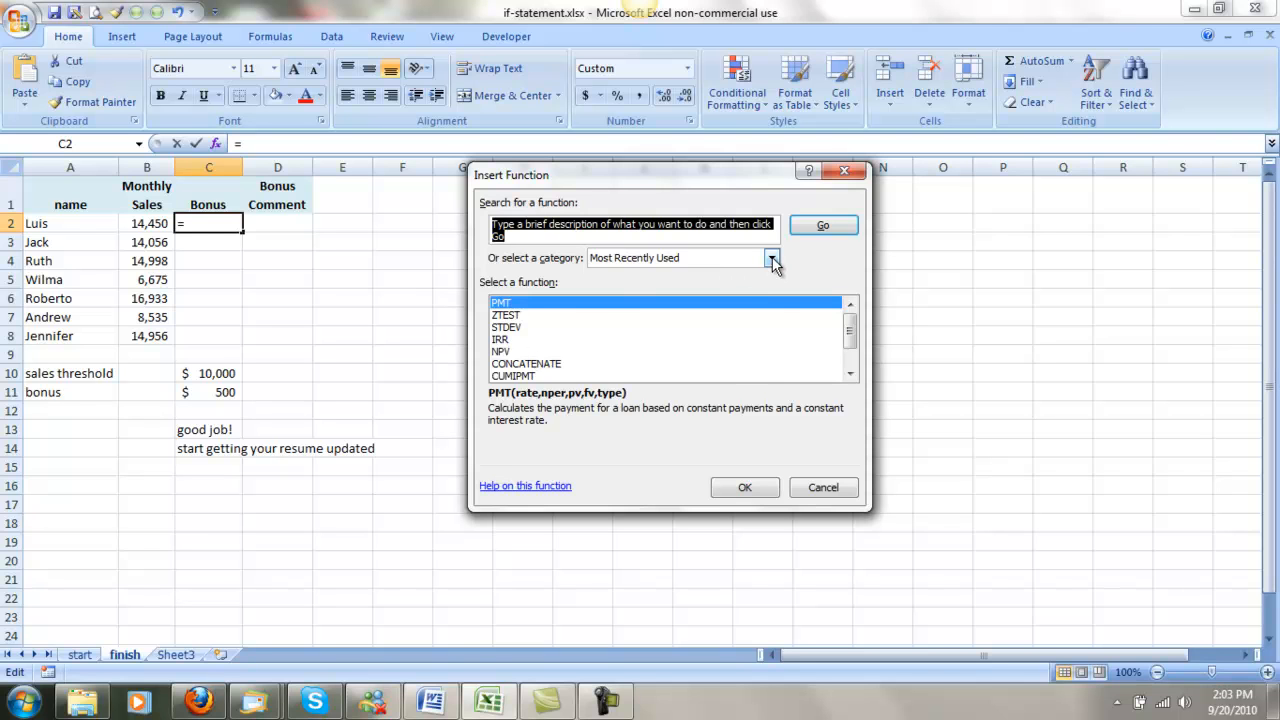
left_click(772, 259)
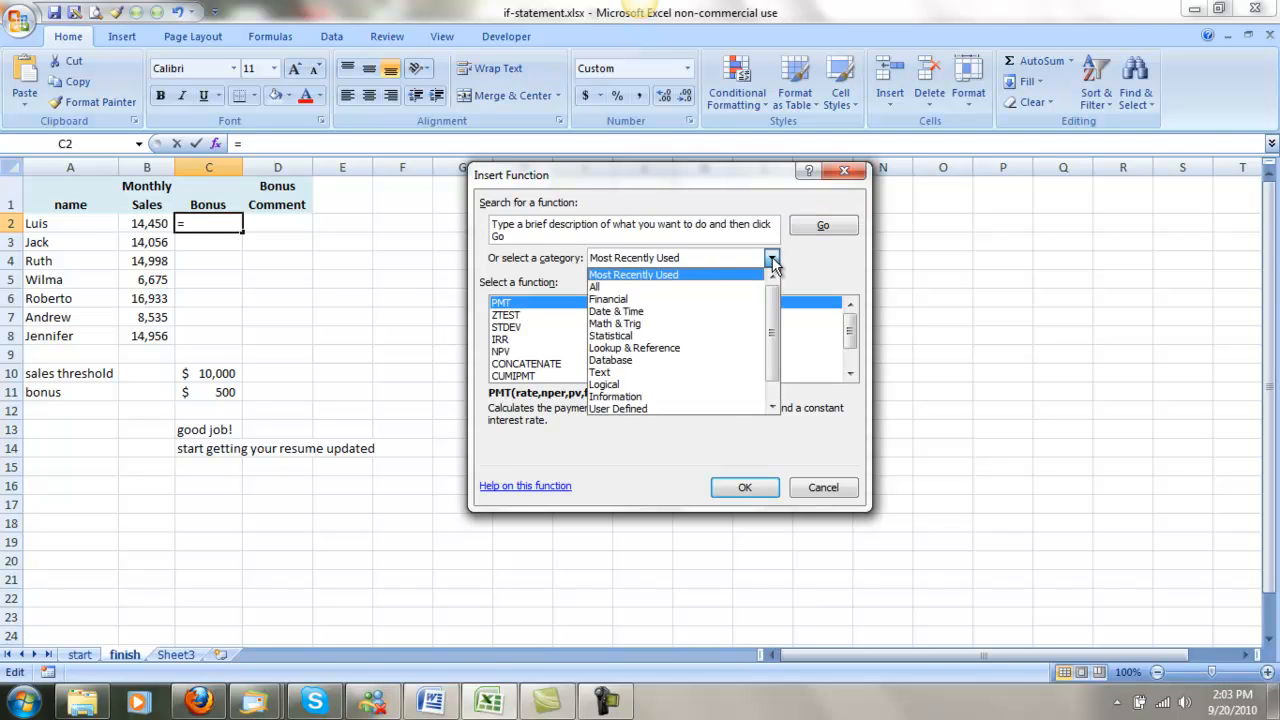
left_click(622, 385)
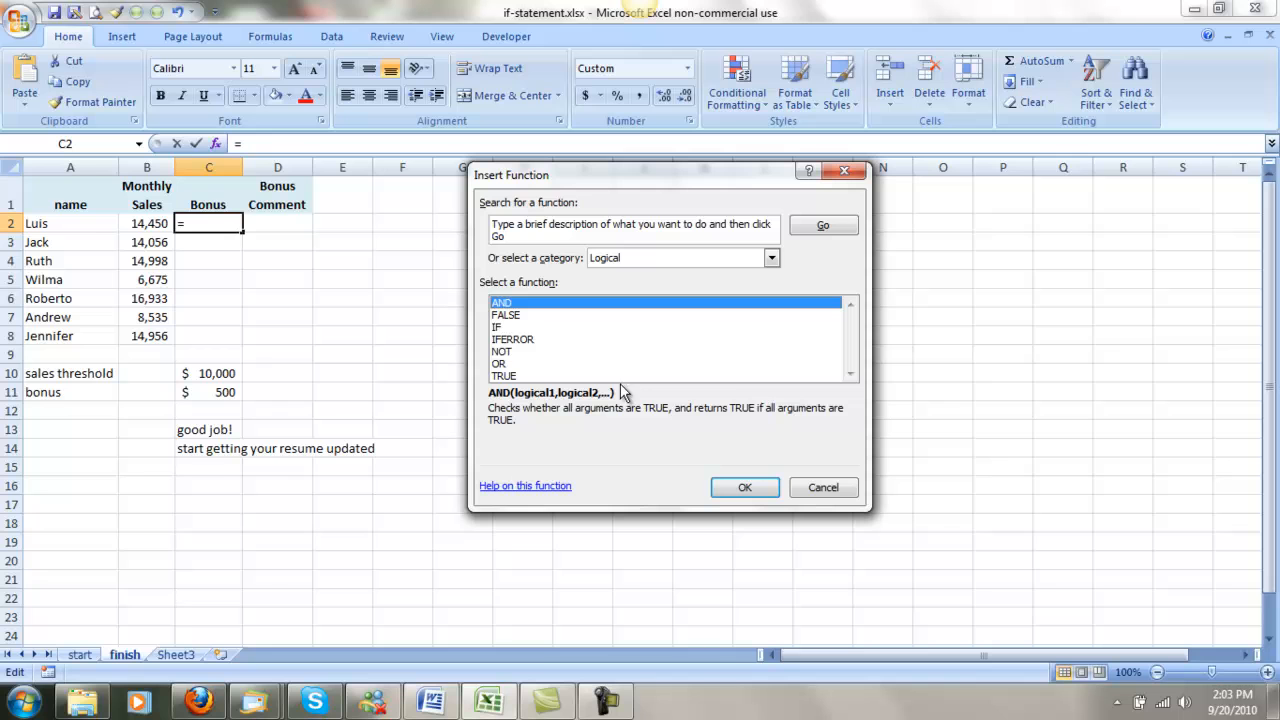
left_click(500, 328)
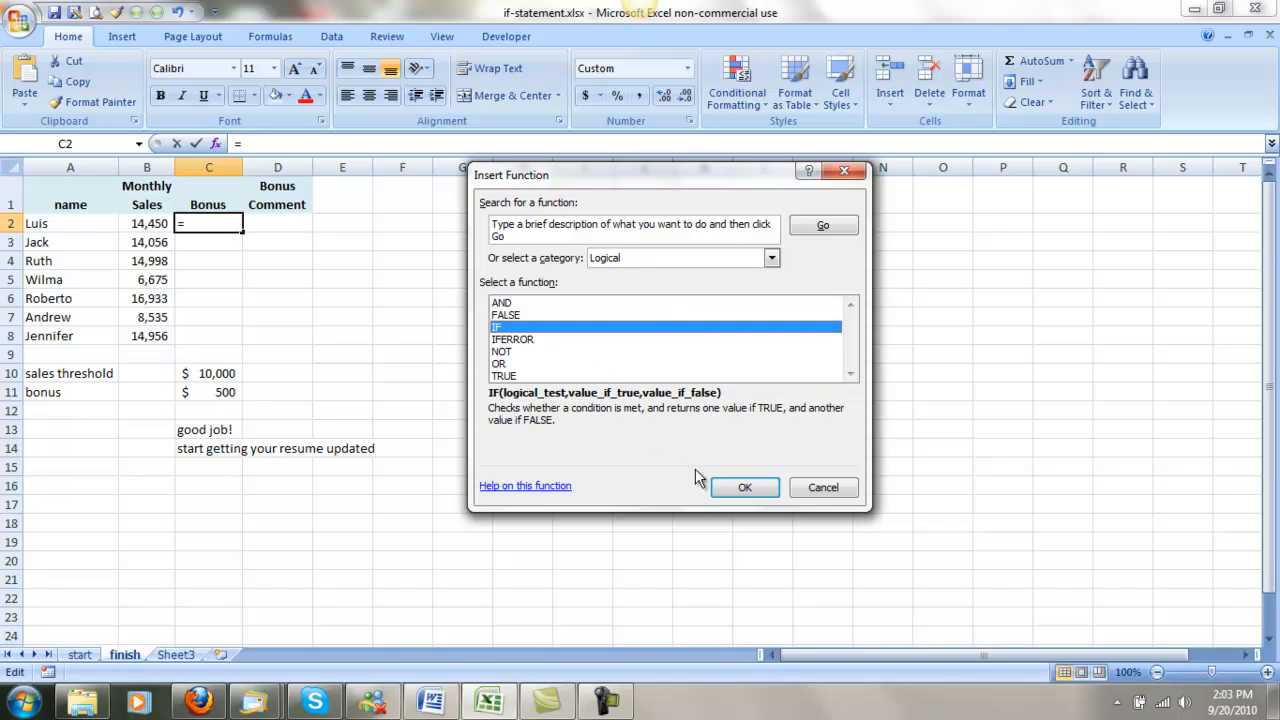
left_click(748, 488)
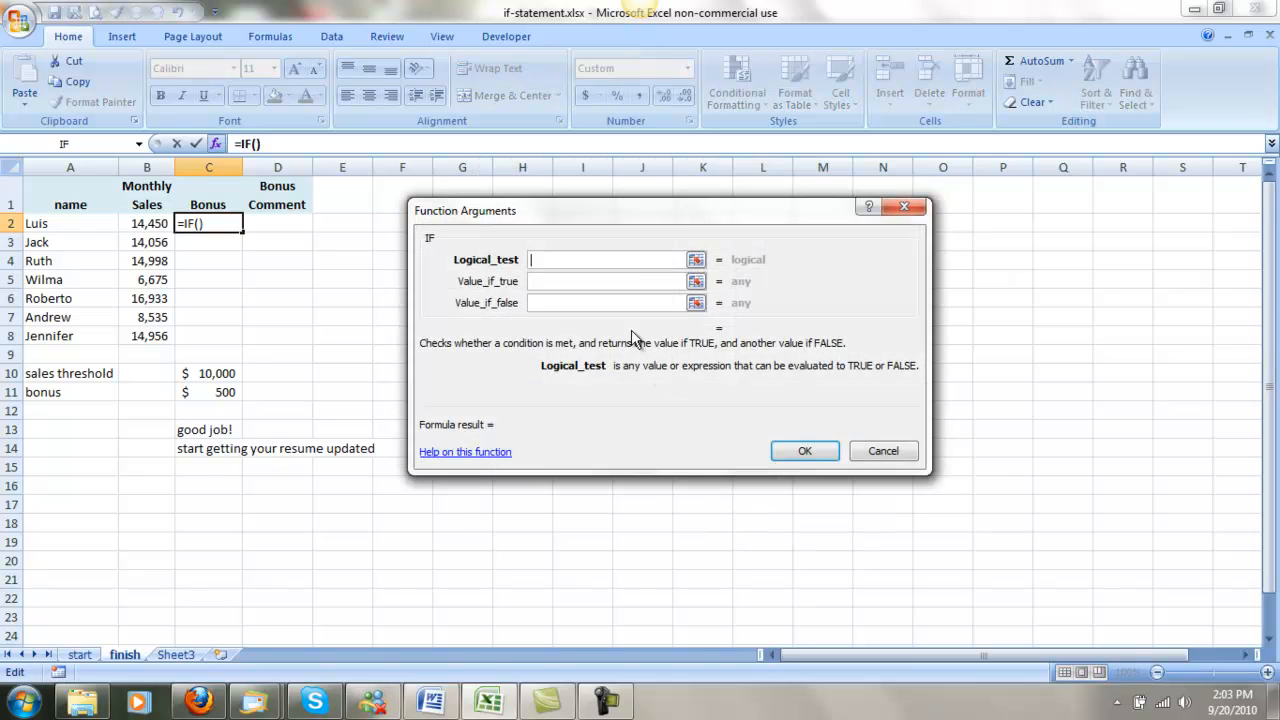
Set the IF function's logical test to B2>=$C$10, comparing monthly sales with an absolute reference to the sales threshold
left_click_drag(687, 222, 752, 248)
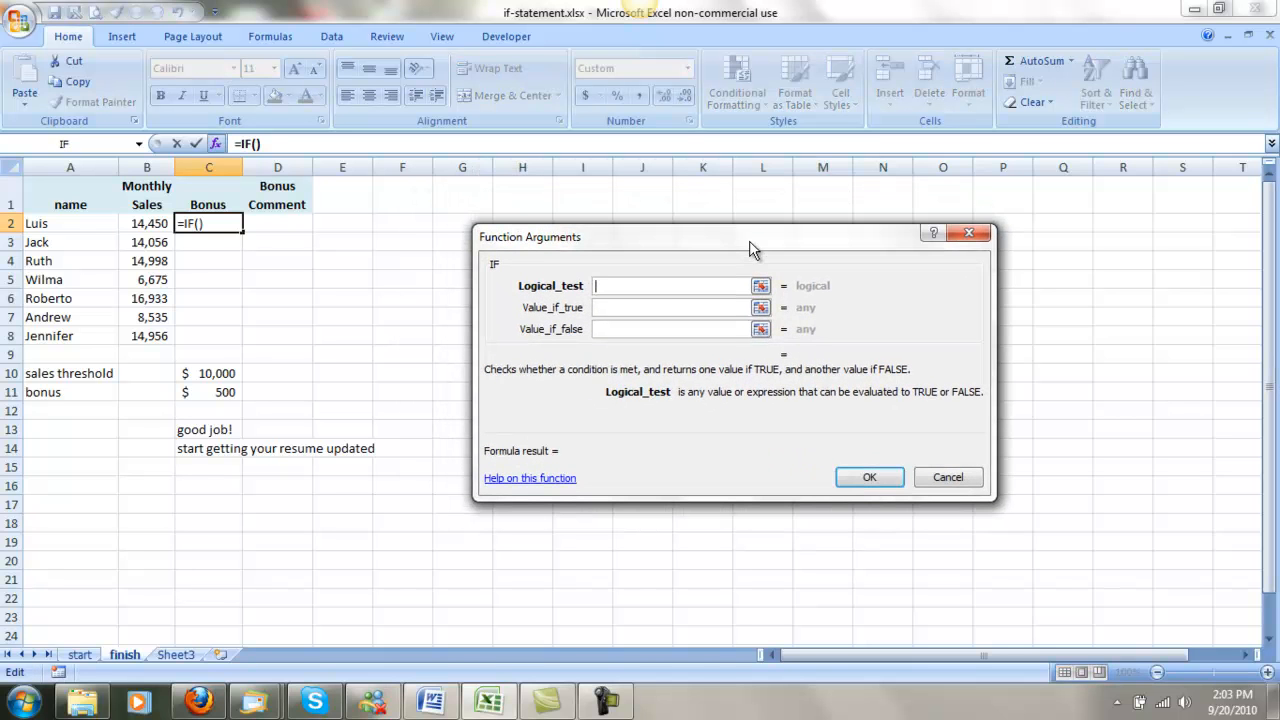
left_click(634, 311)
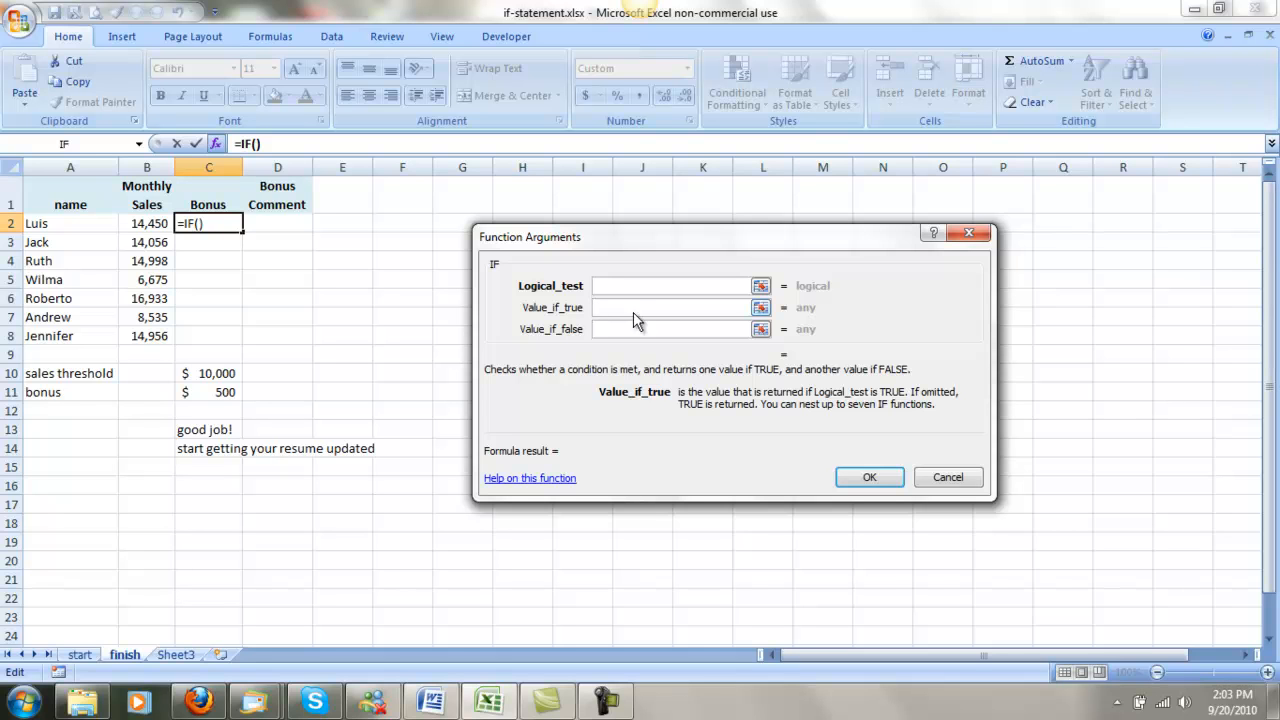
left_click(630, 331)
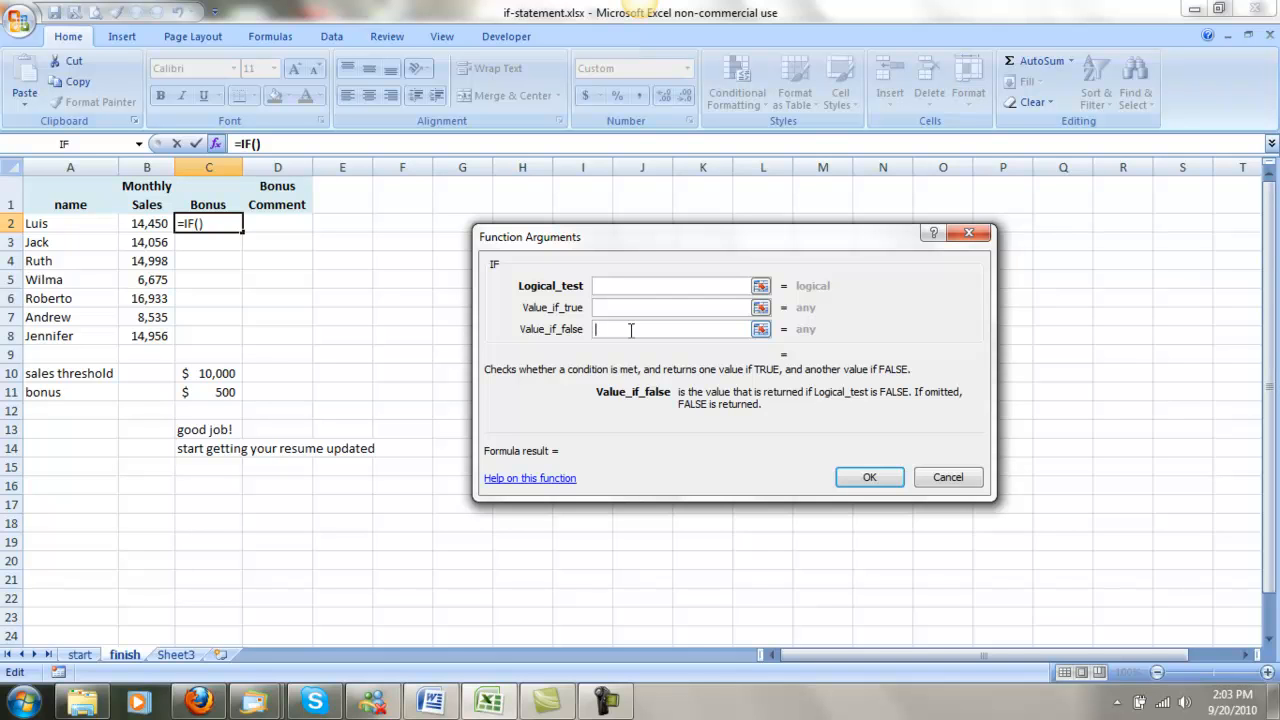
left_click(611, 286)
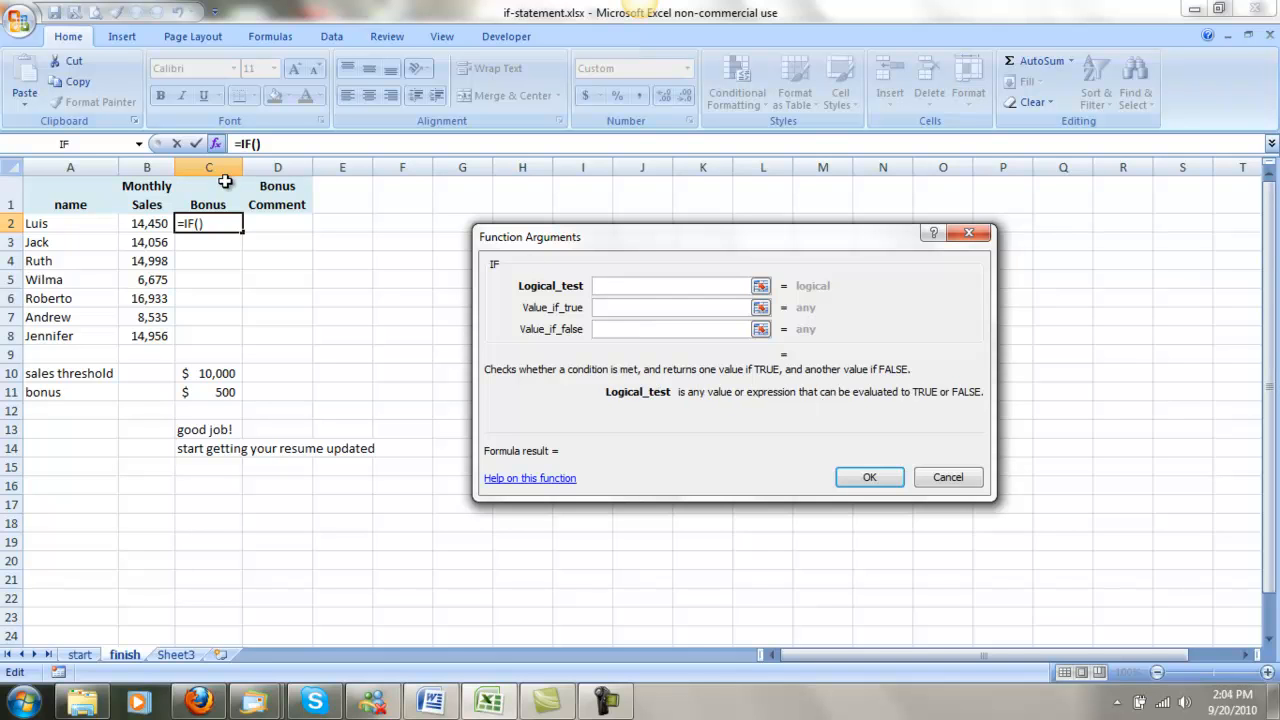
left_click(151, 223)
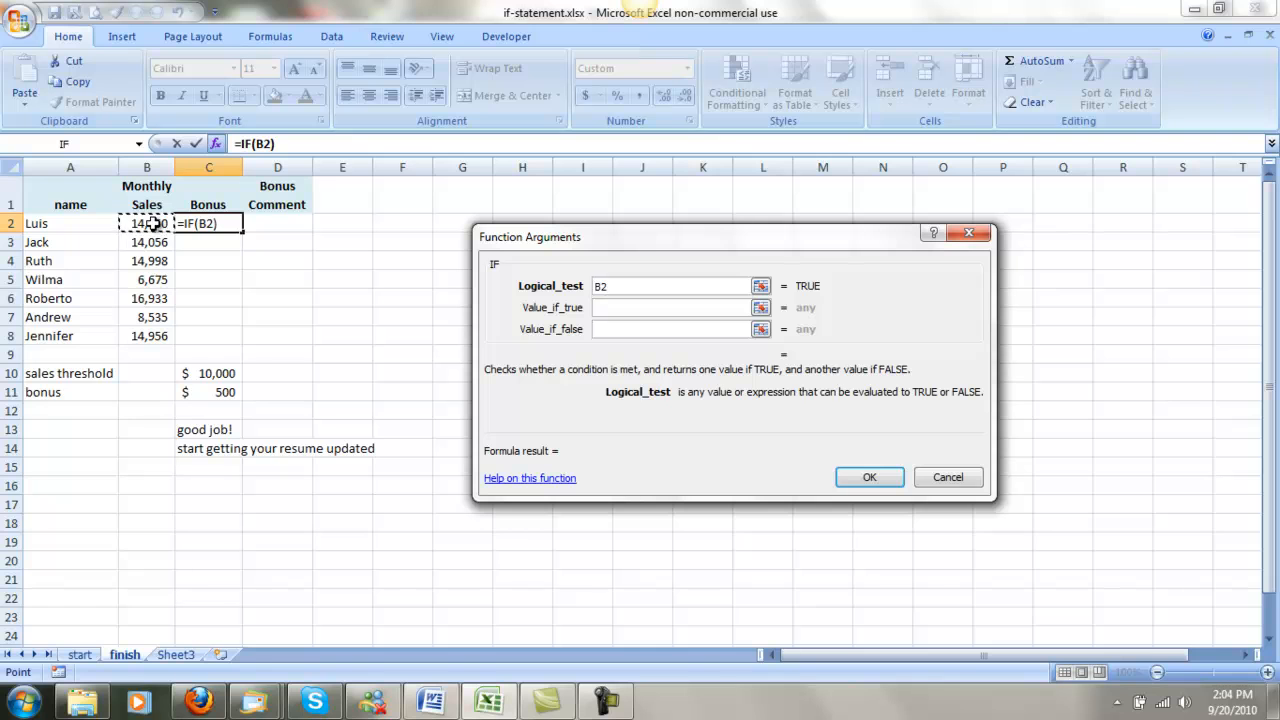
left_click(619, 286)
type(">=")
left_click(222, 373)
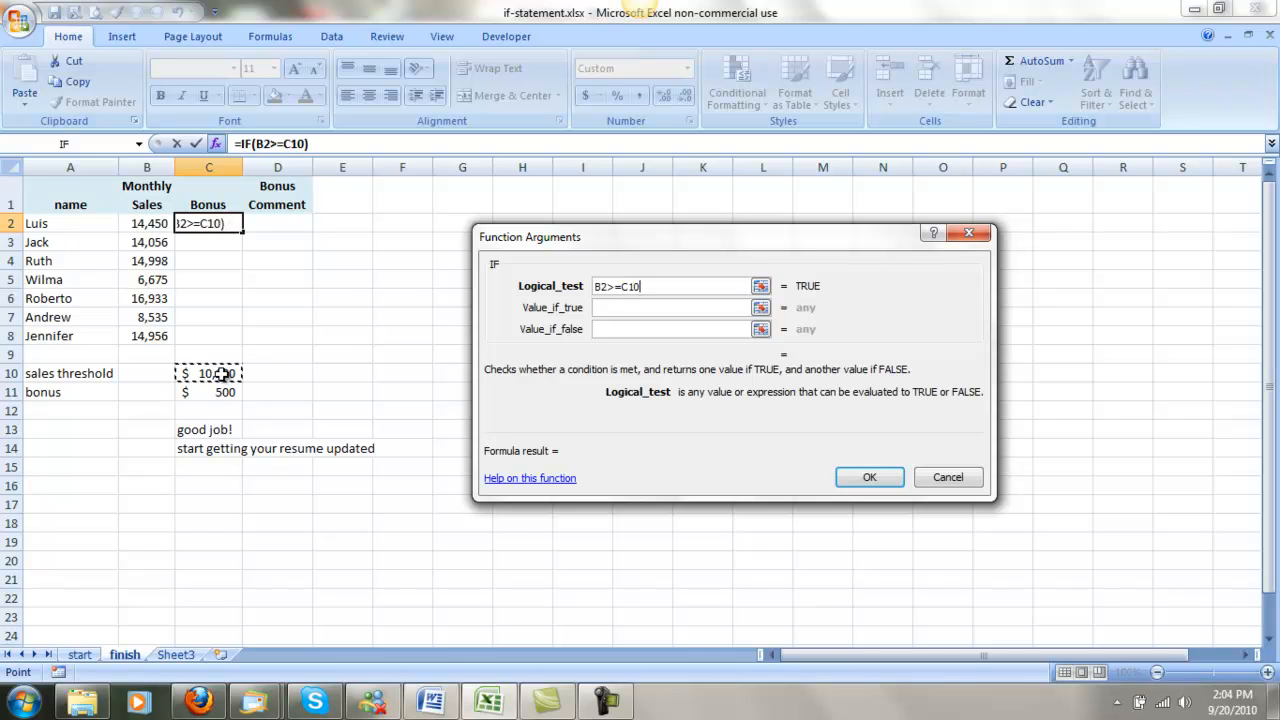
key("F4")
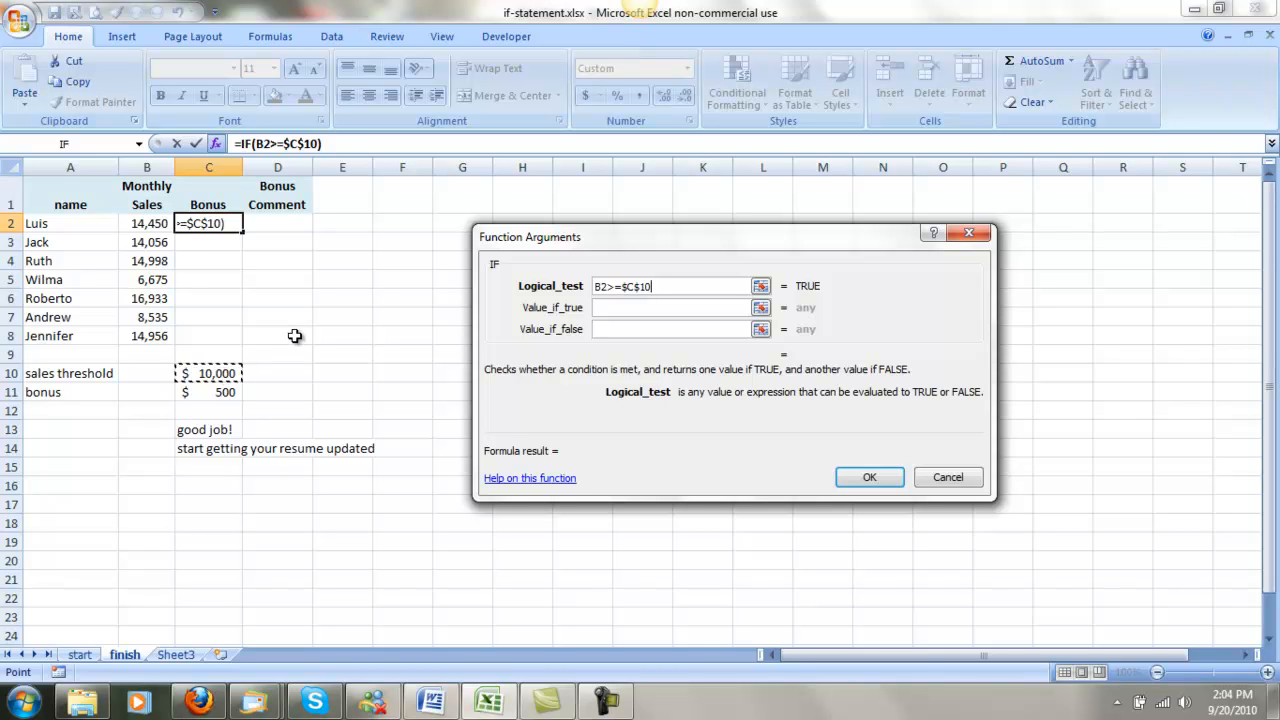
Complete the IF function with $C$11 if true and blank cell C12 if false, and fill the formula down to C8
left_click(611, 307)
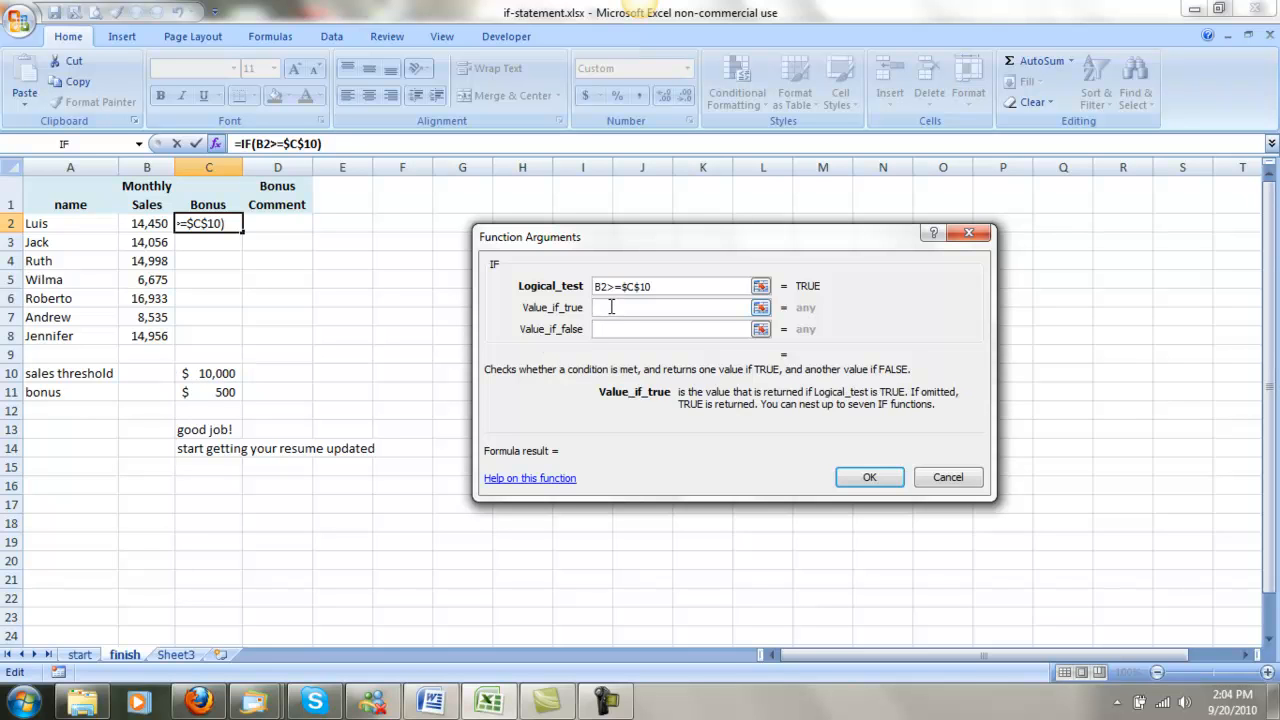
left_click(222, 393)
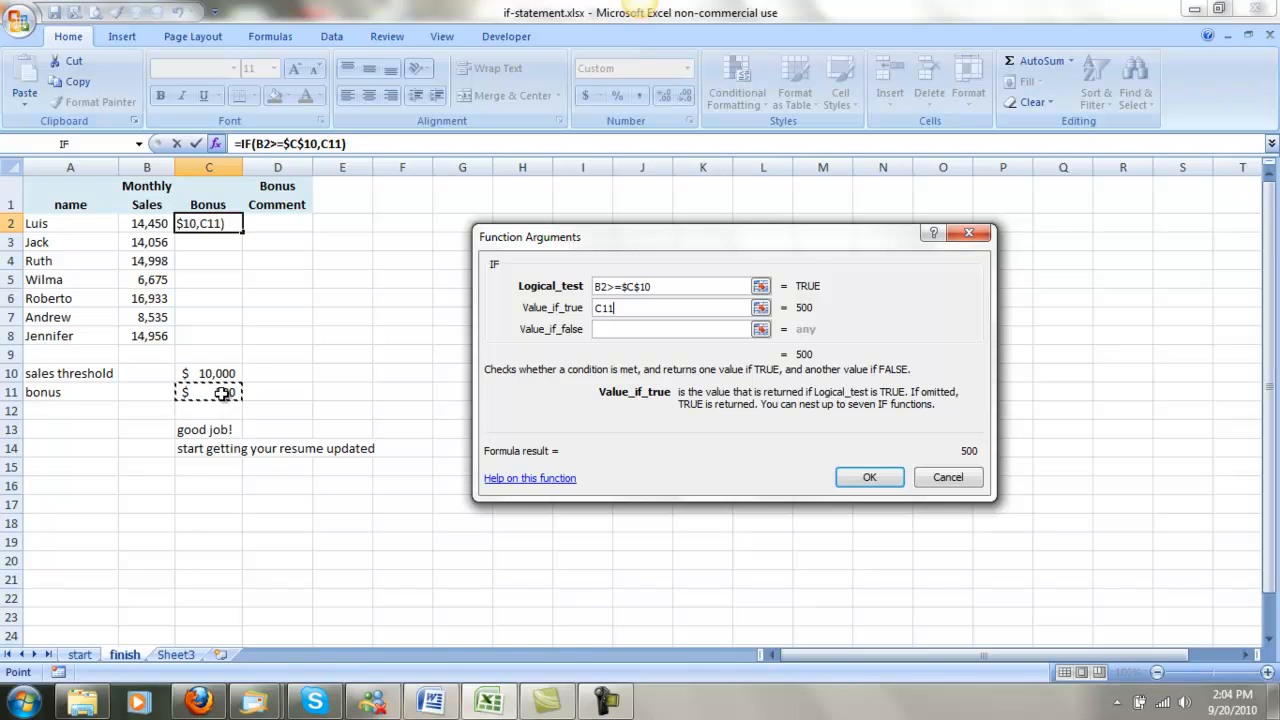
key("F4")
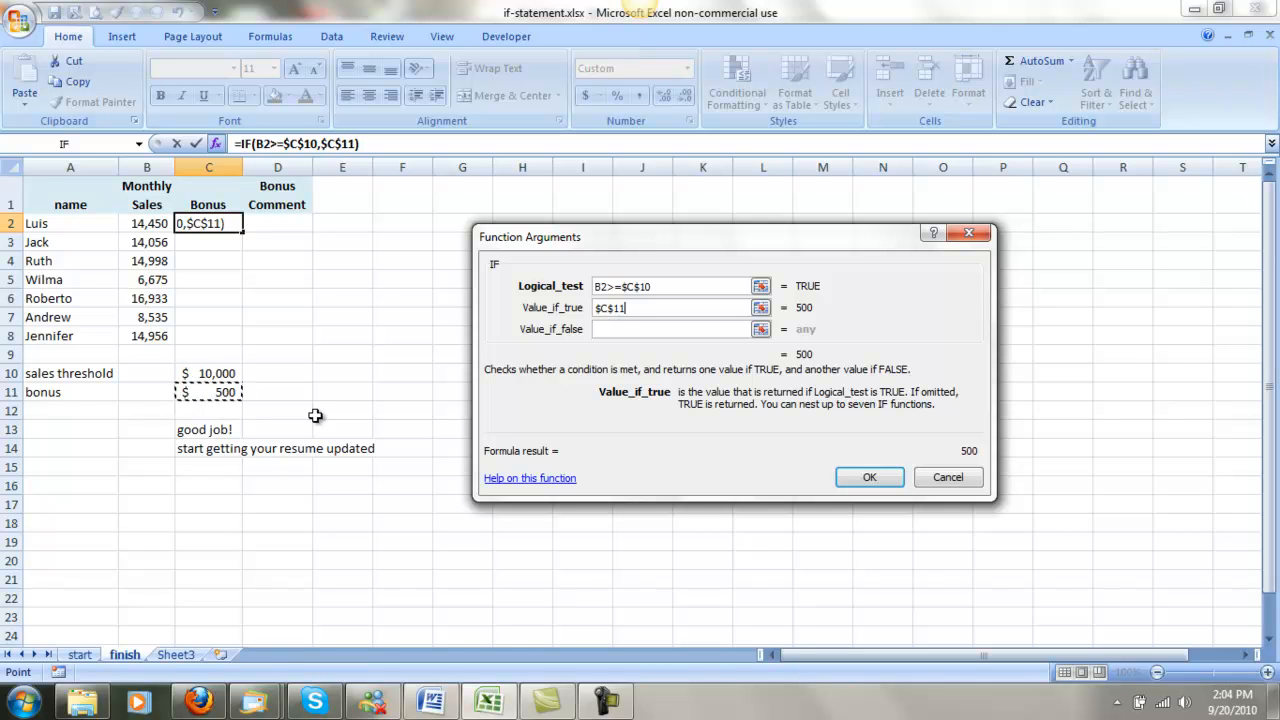
left_click(622, 328)
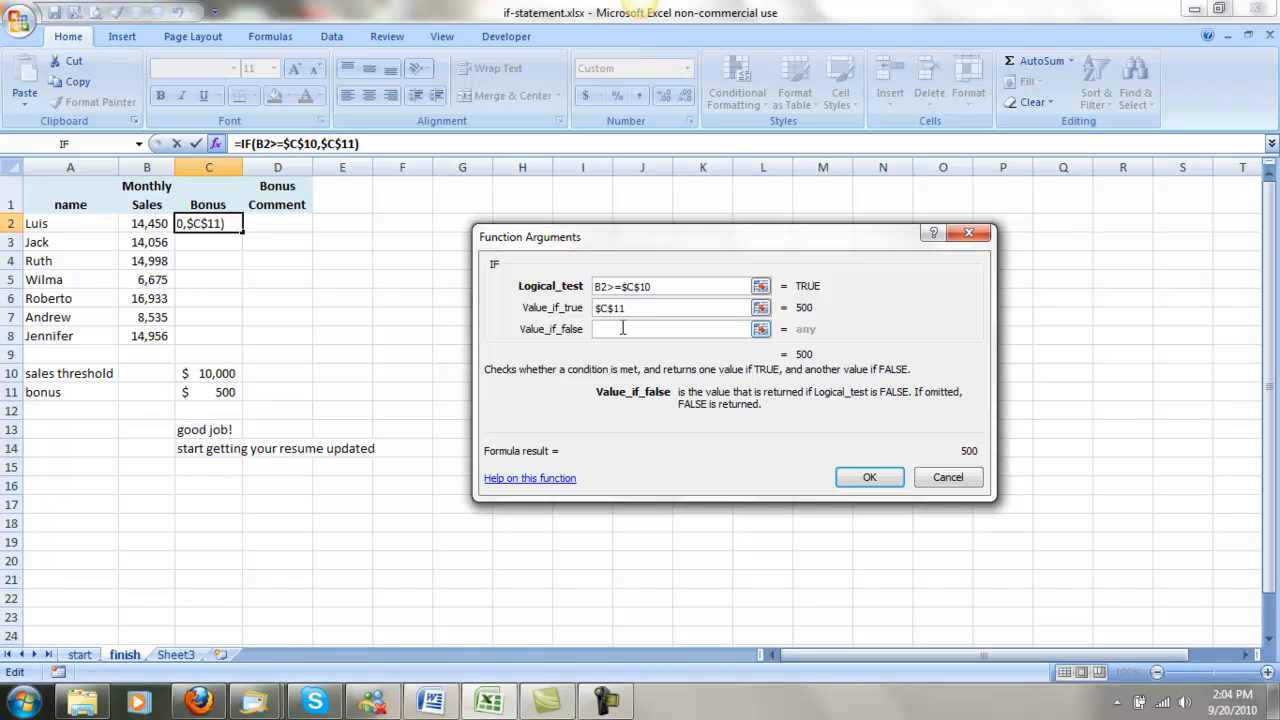
left_click(221, 411)
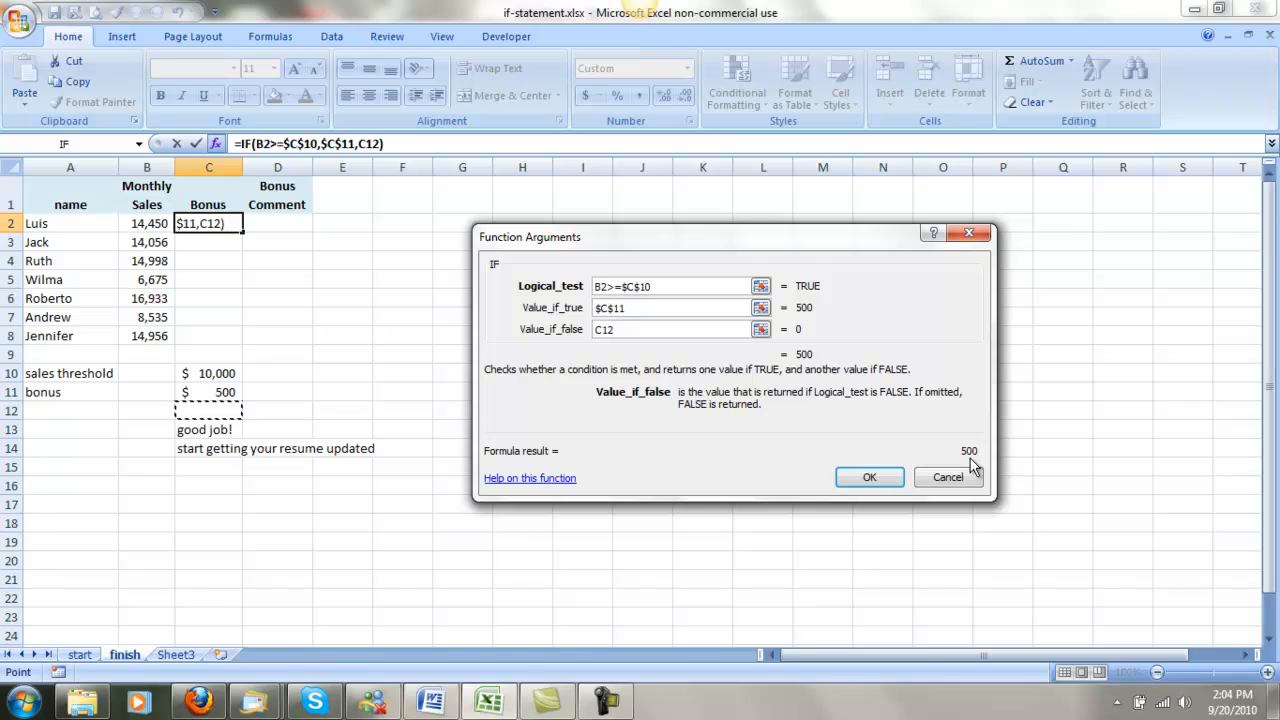
left_click(871, 478)
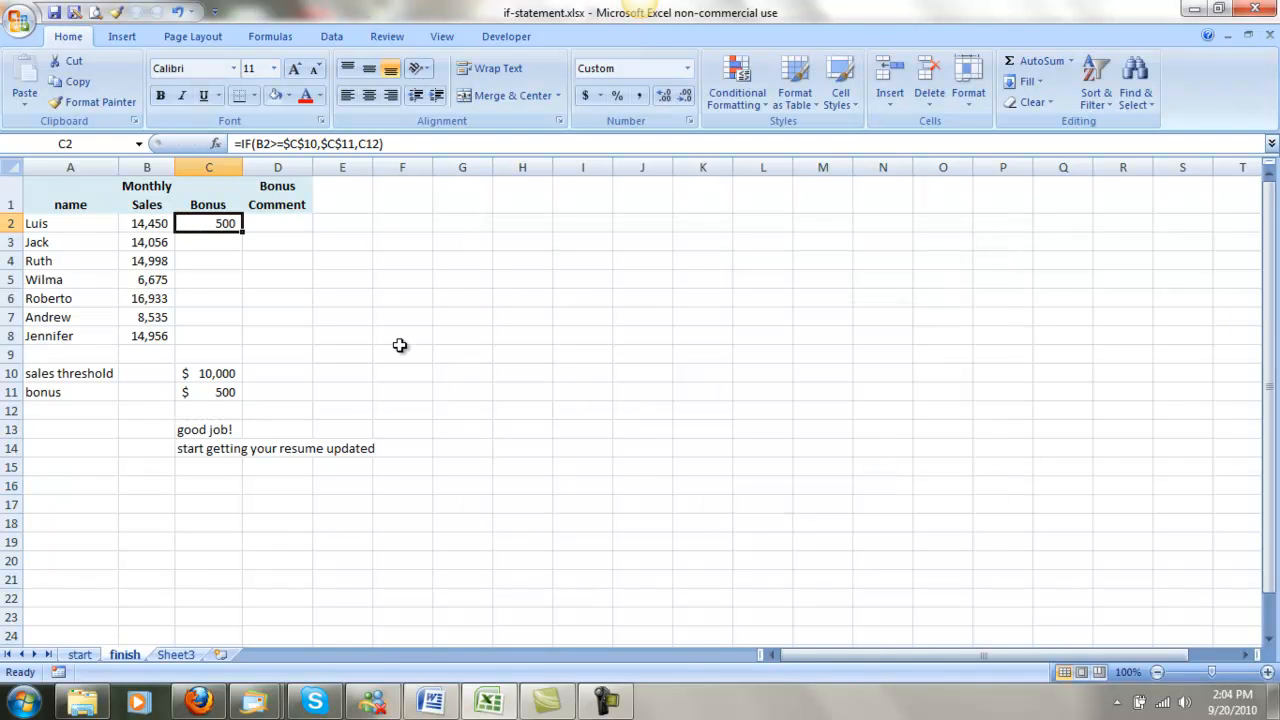
double_click(243, 232)
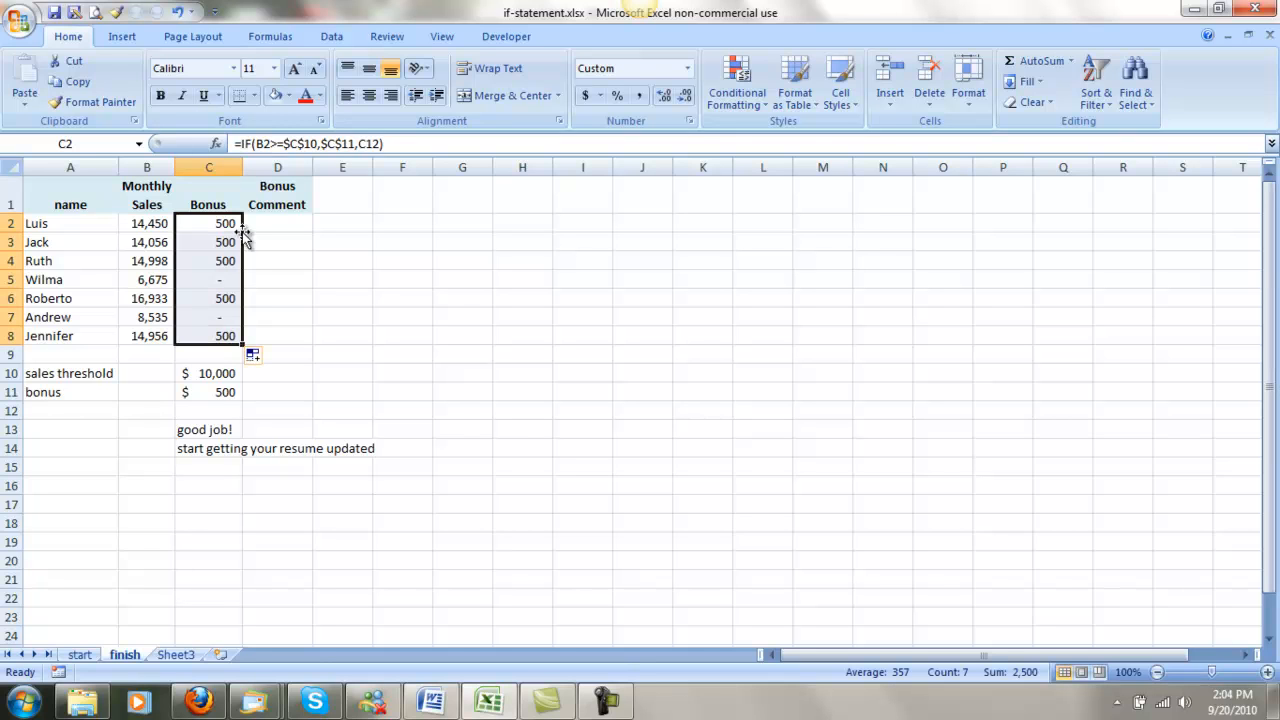
left_click(227, 319)
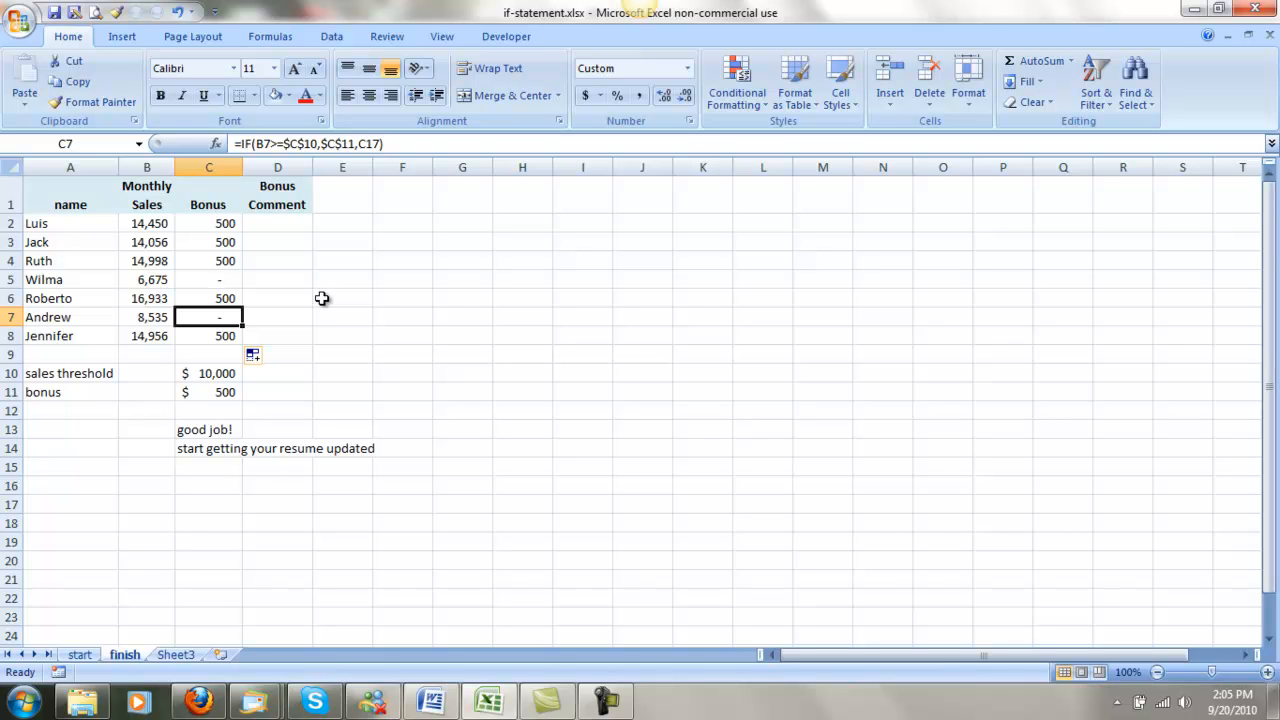
Insert the Logical IF function into the first Bonus Comment cell, D2
left_click(288, 227)
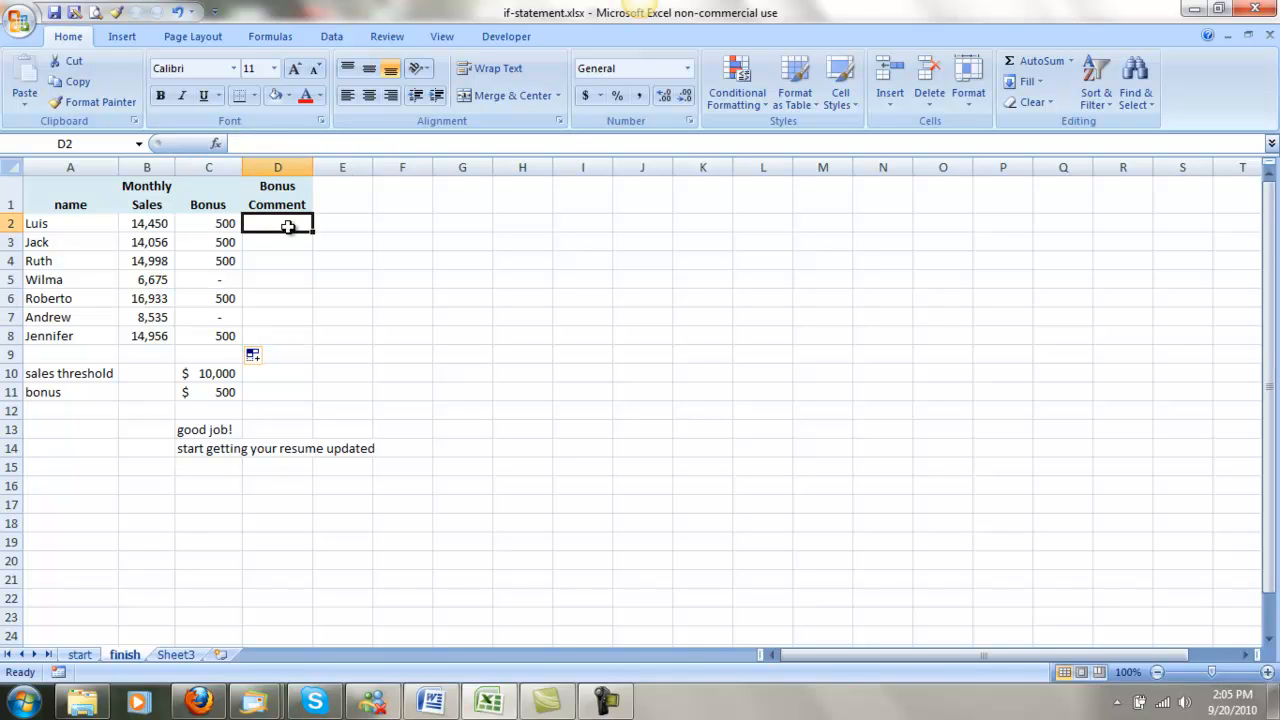
left_click(216, 145)
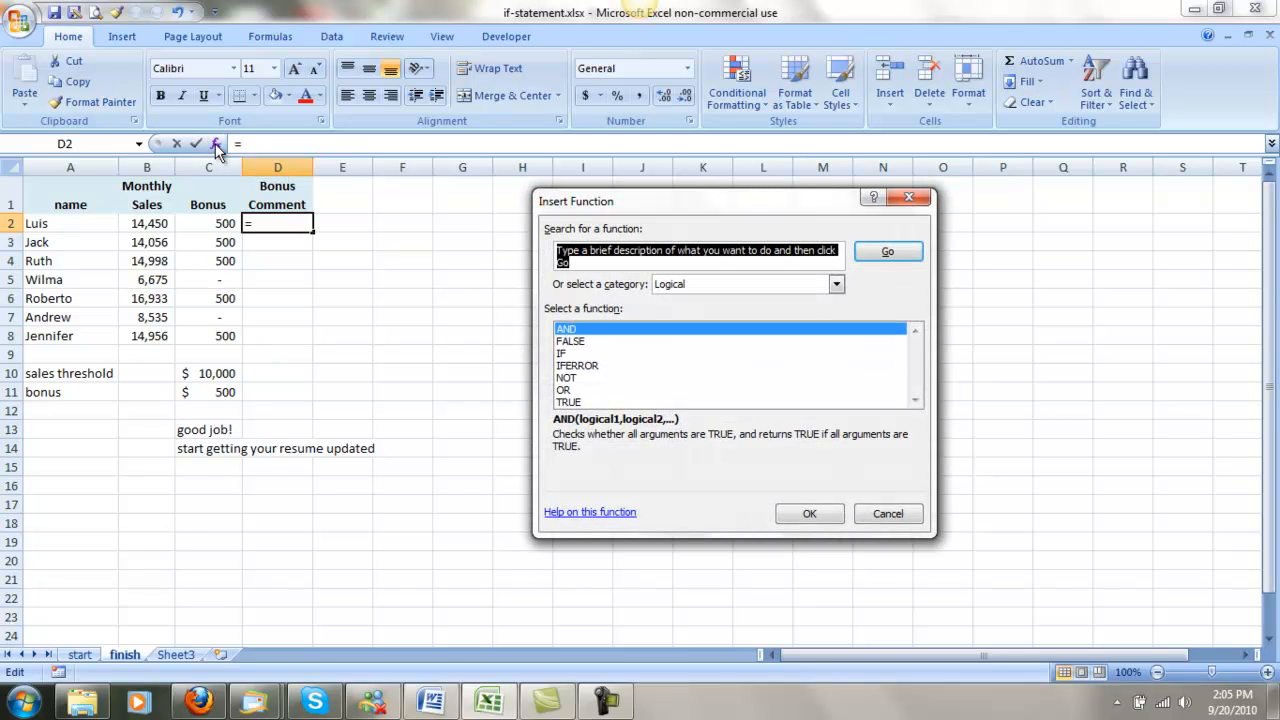
left_click(563, 354)
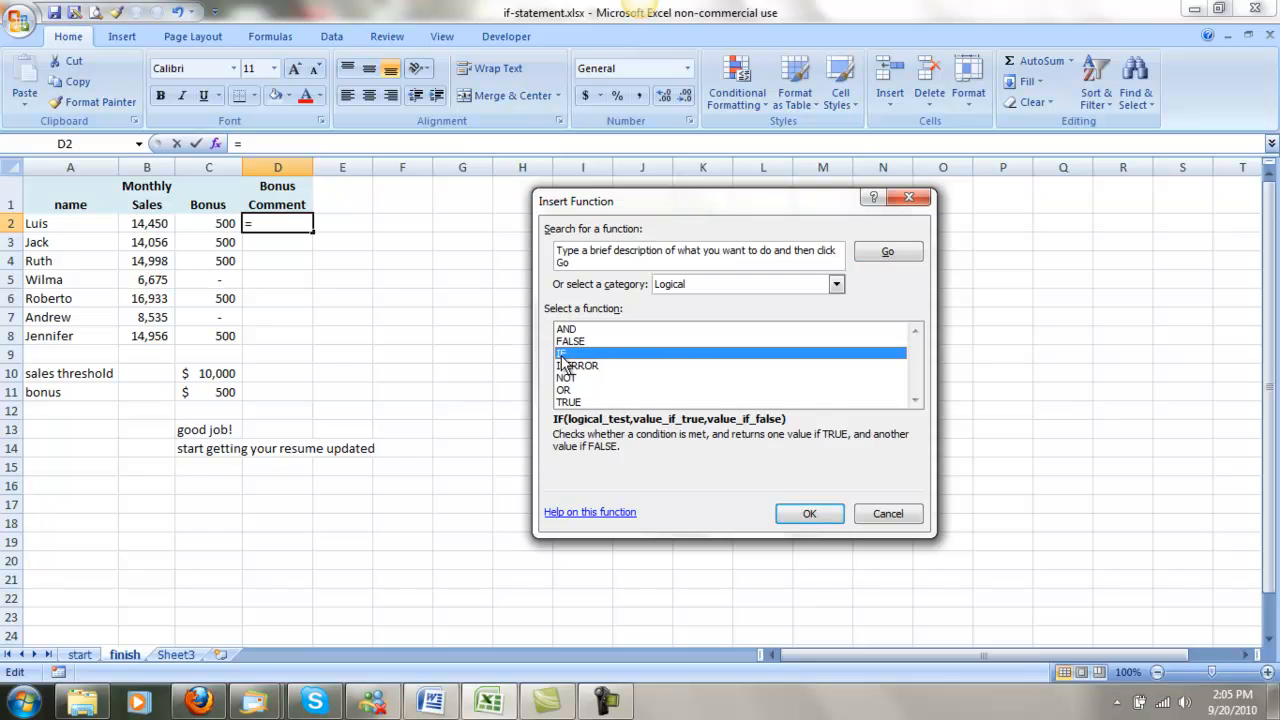
left_click(808, 514)
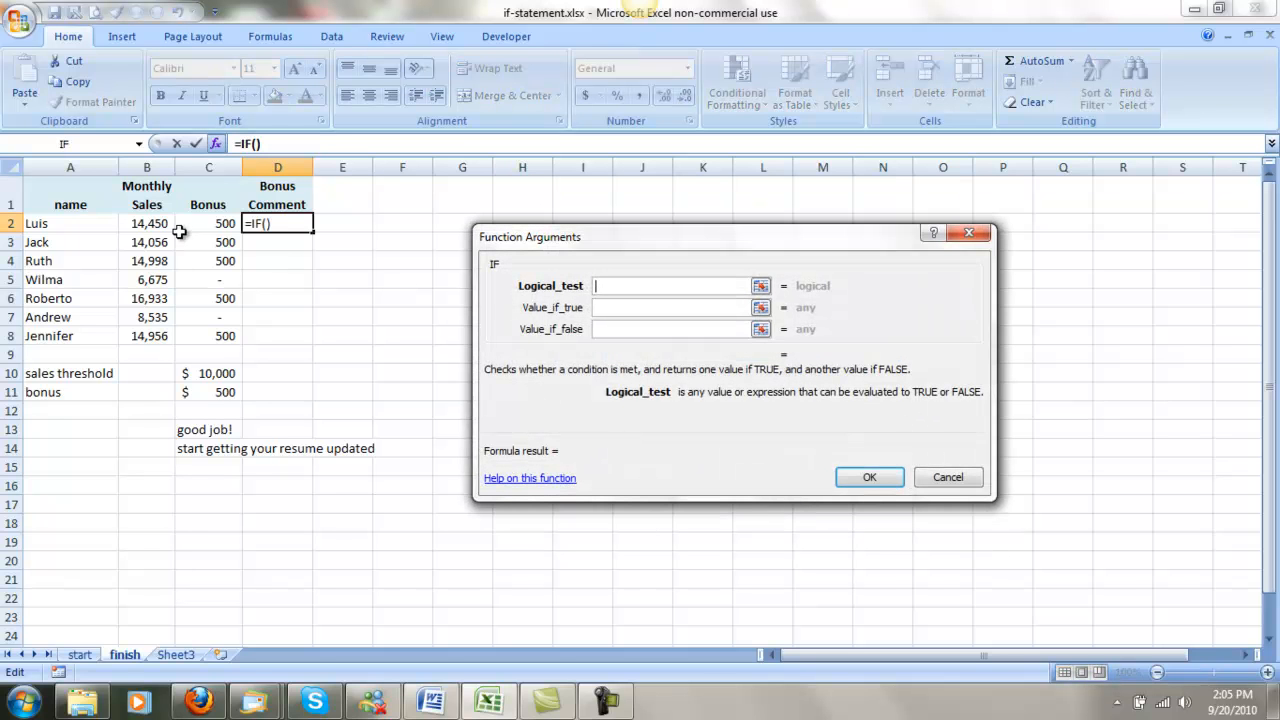
Set the Bonus Comment function's logical test to B2>=$C$10, with the threshold reference absolute
left_click(149, 223)
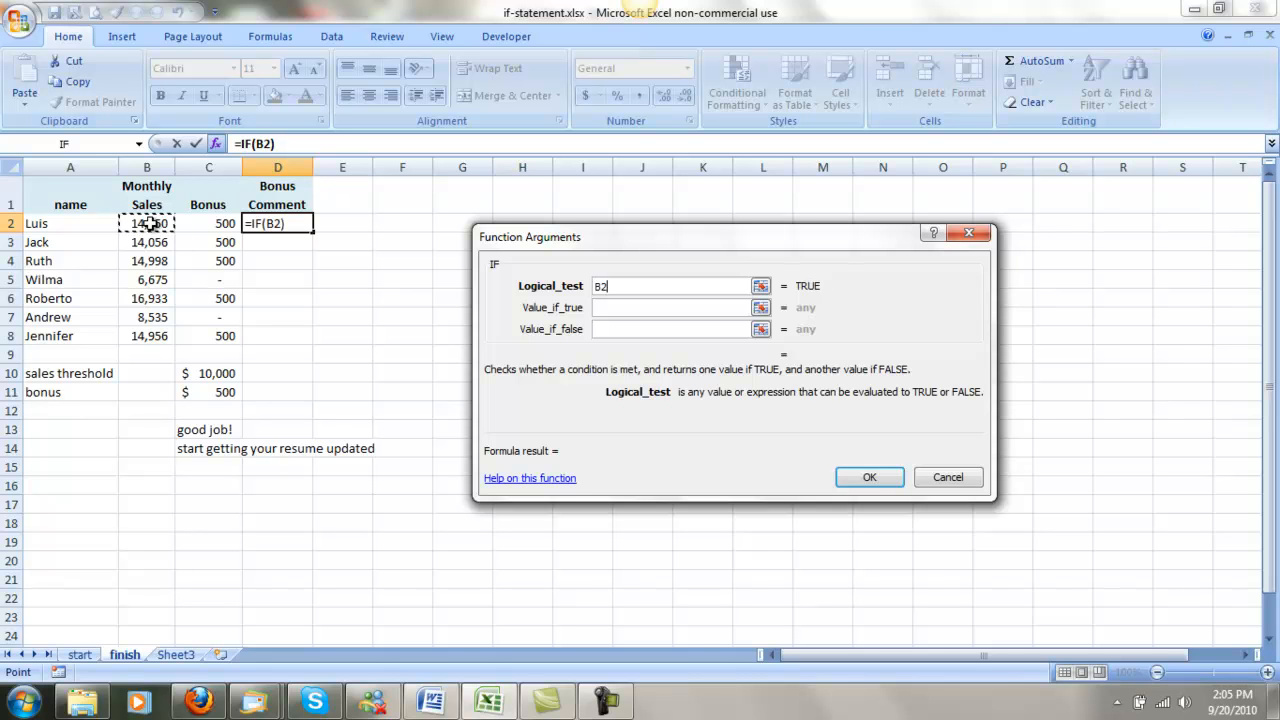
type(">=")
left_click(201, 376)
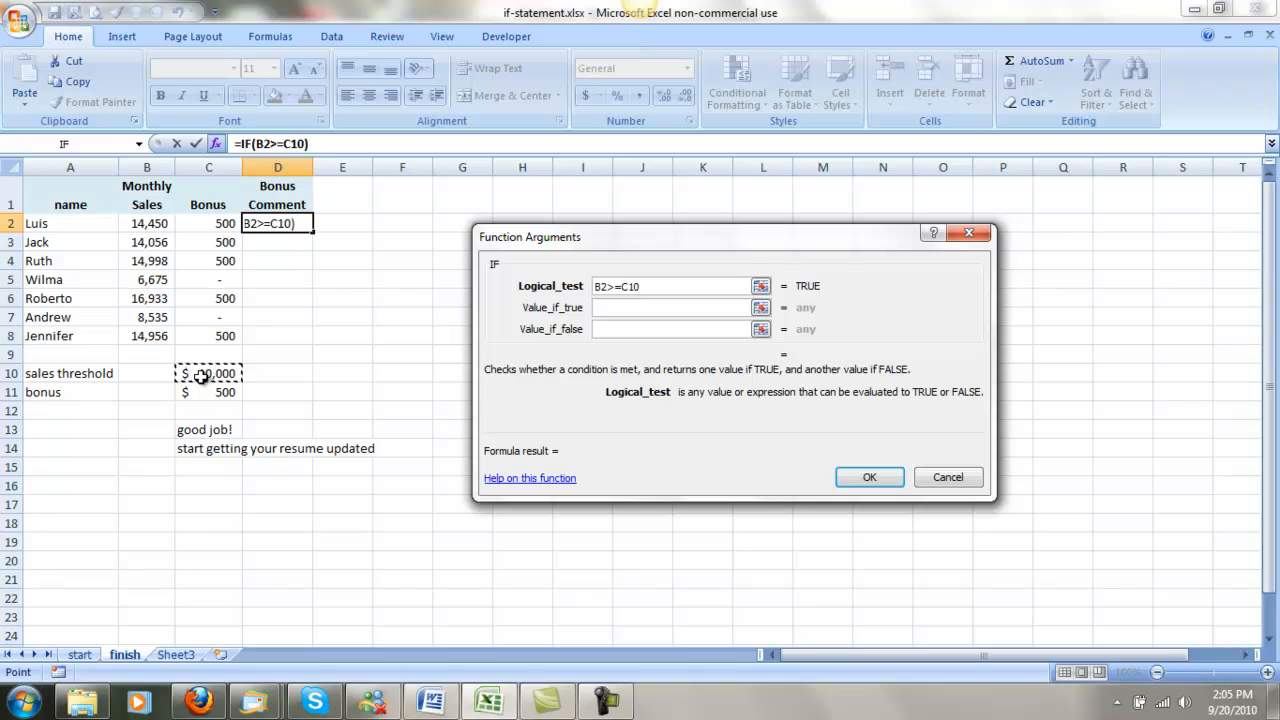
key("F4")
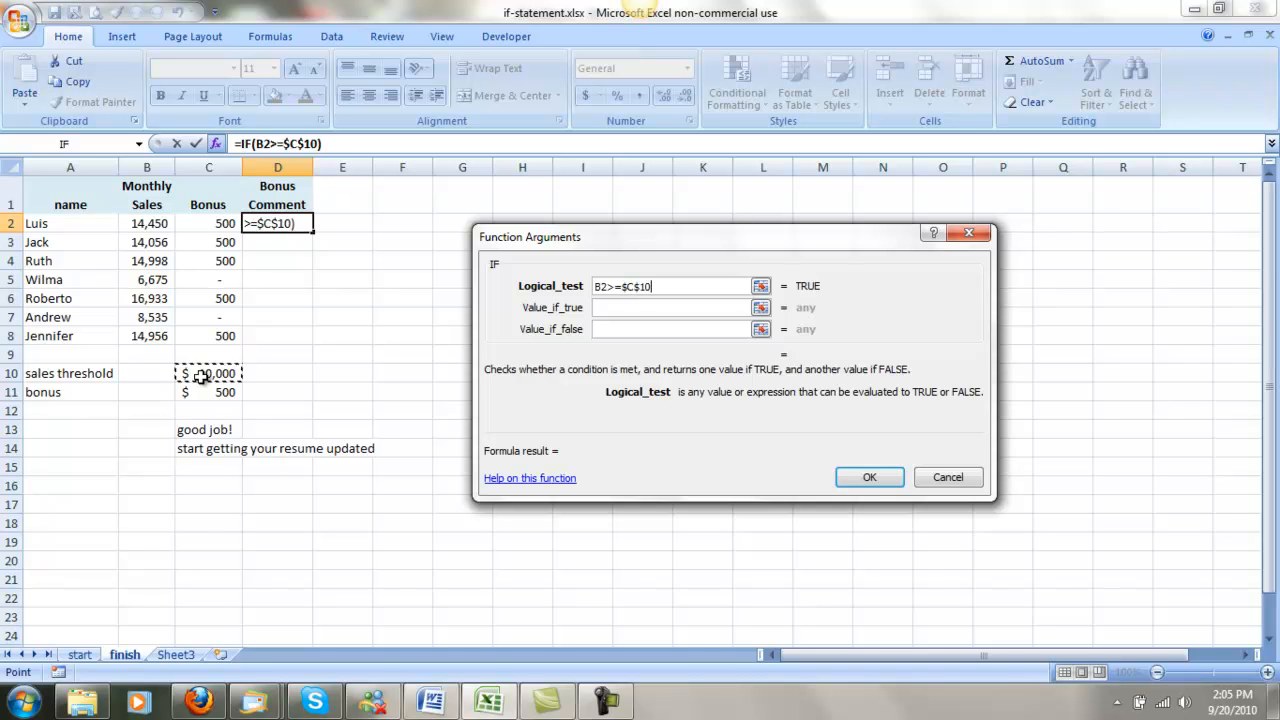
Set the Bonus Comment function's value if true to $C$13, the absolute reference to the "good job!" text
left_click(640, 308)
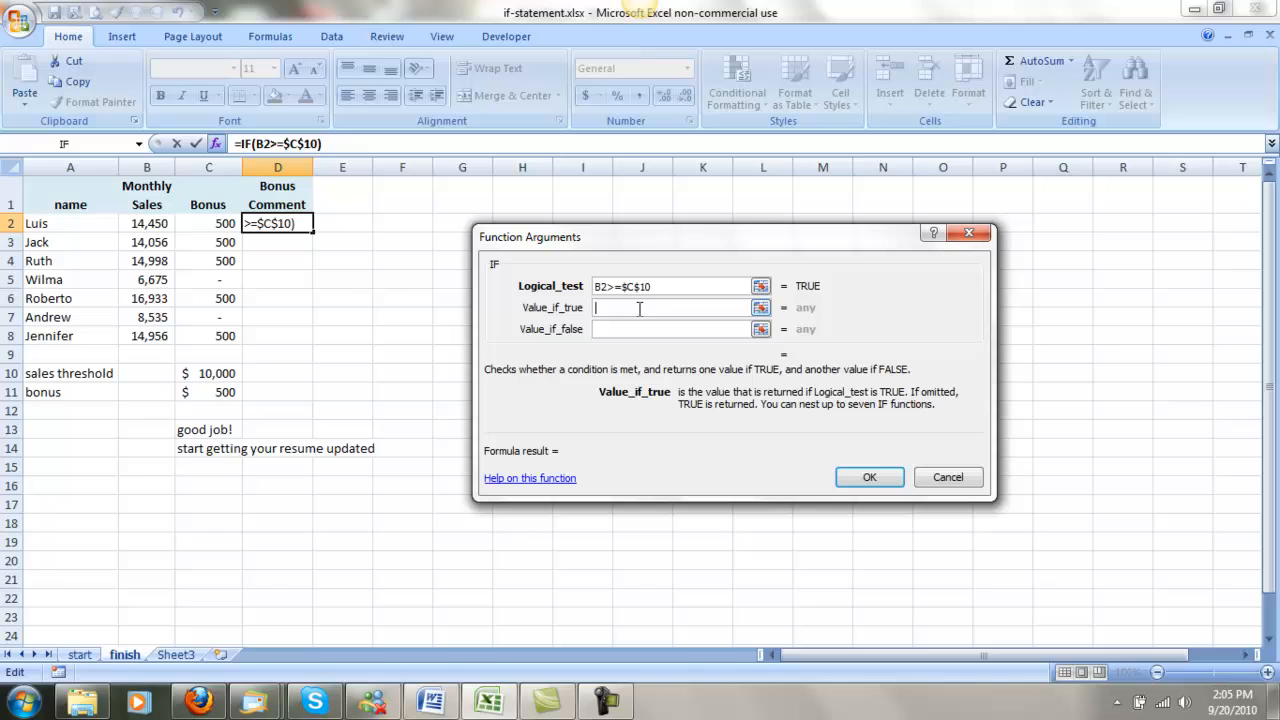
left_click(215, 429)
key("F4")
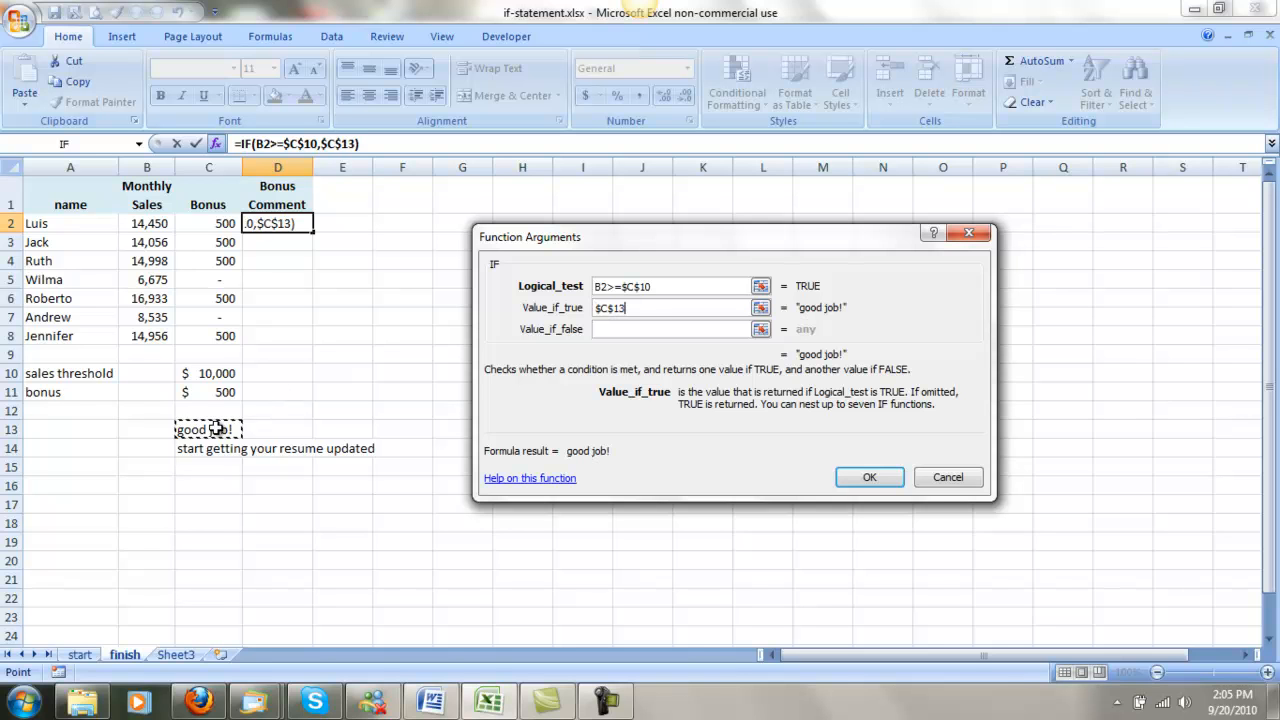
Set the Bonus Comment function's value if false to $C$14, the absolute reference to the resume text, and complete the function
left_click(612, 330)
left_click(210, 450)
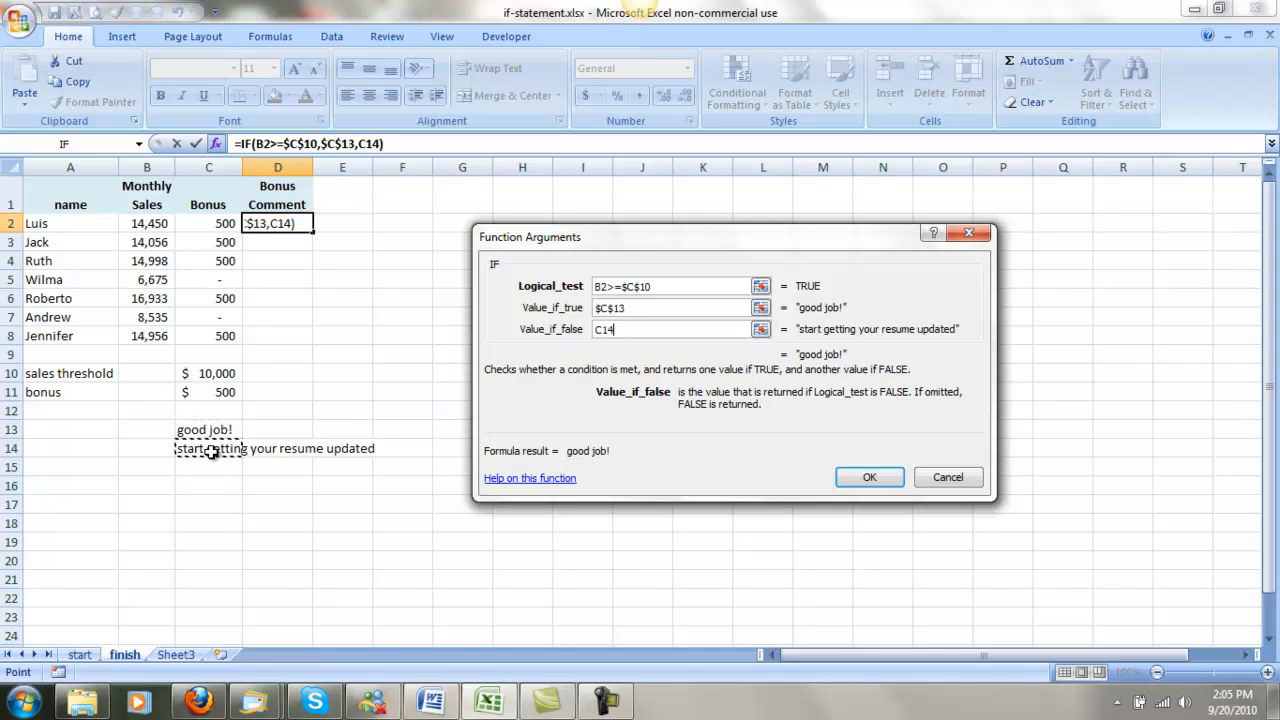
key("F4")
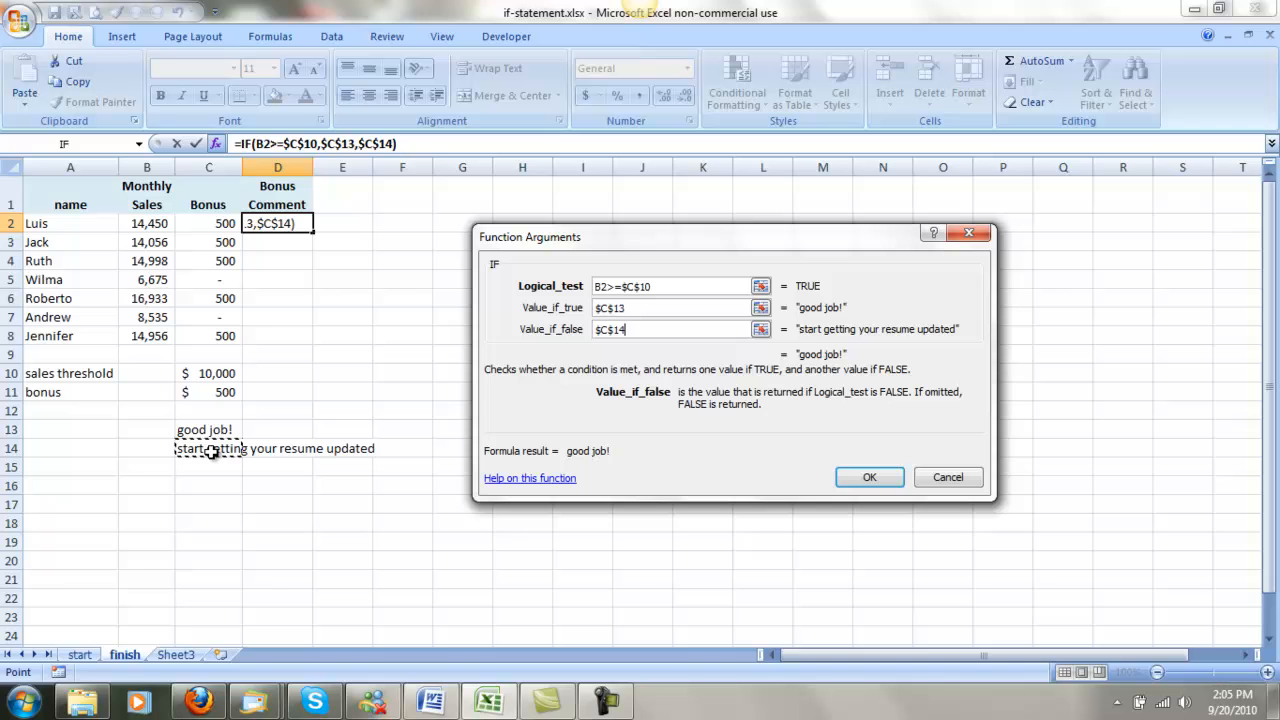
left_click(866, 479)
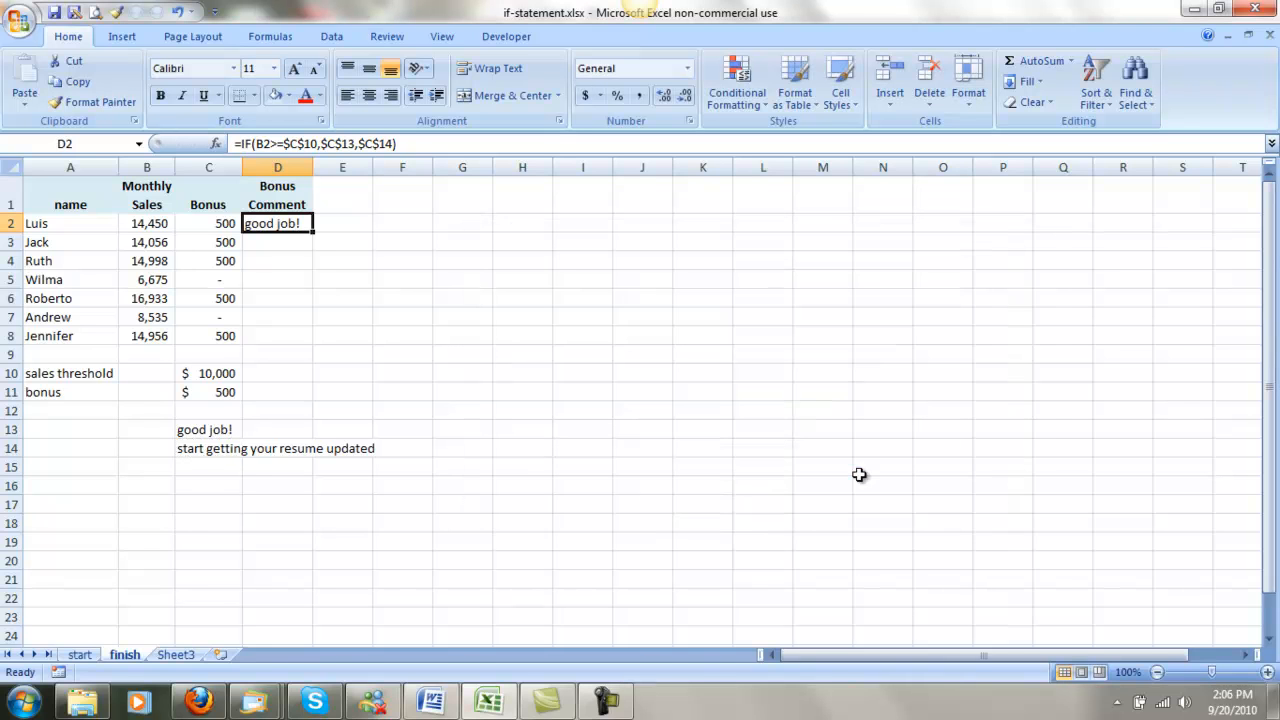
Fill the Bonus Comment formula from D2 down to D8 and deselect the filled range
double_click(313, 230)
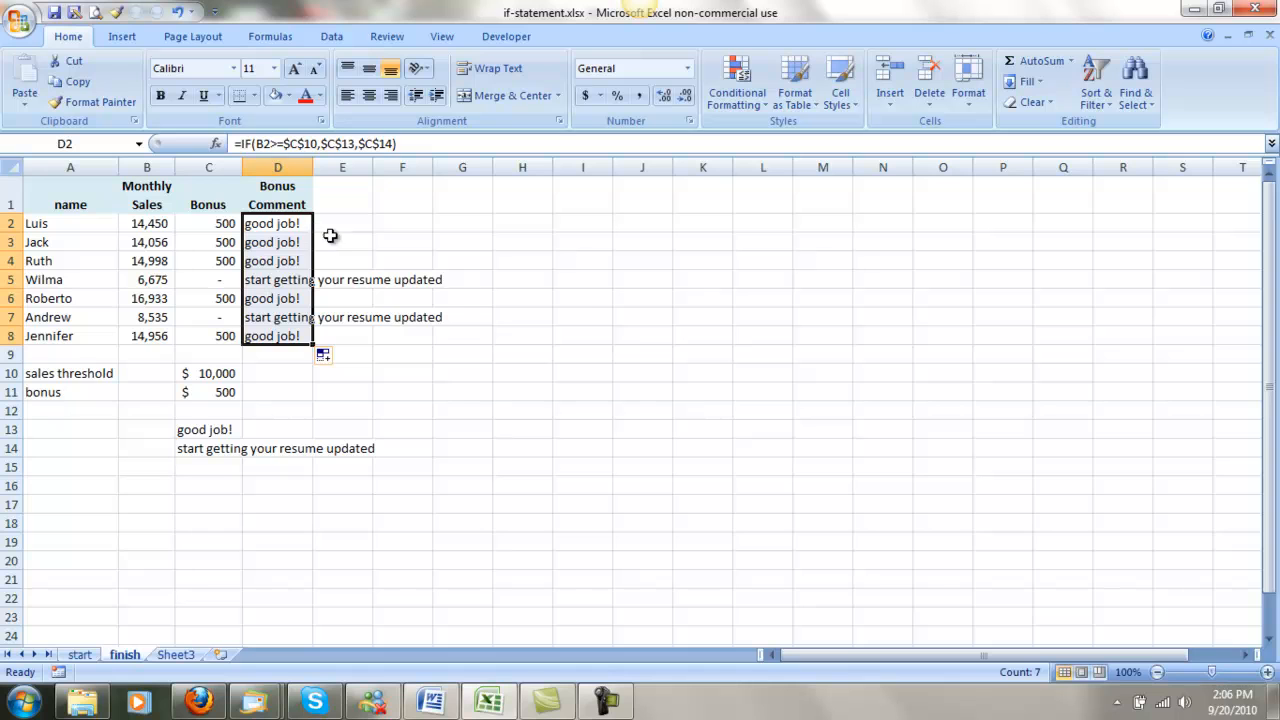
left_click(578, 308)
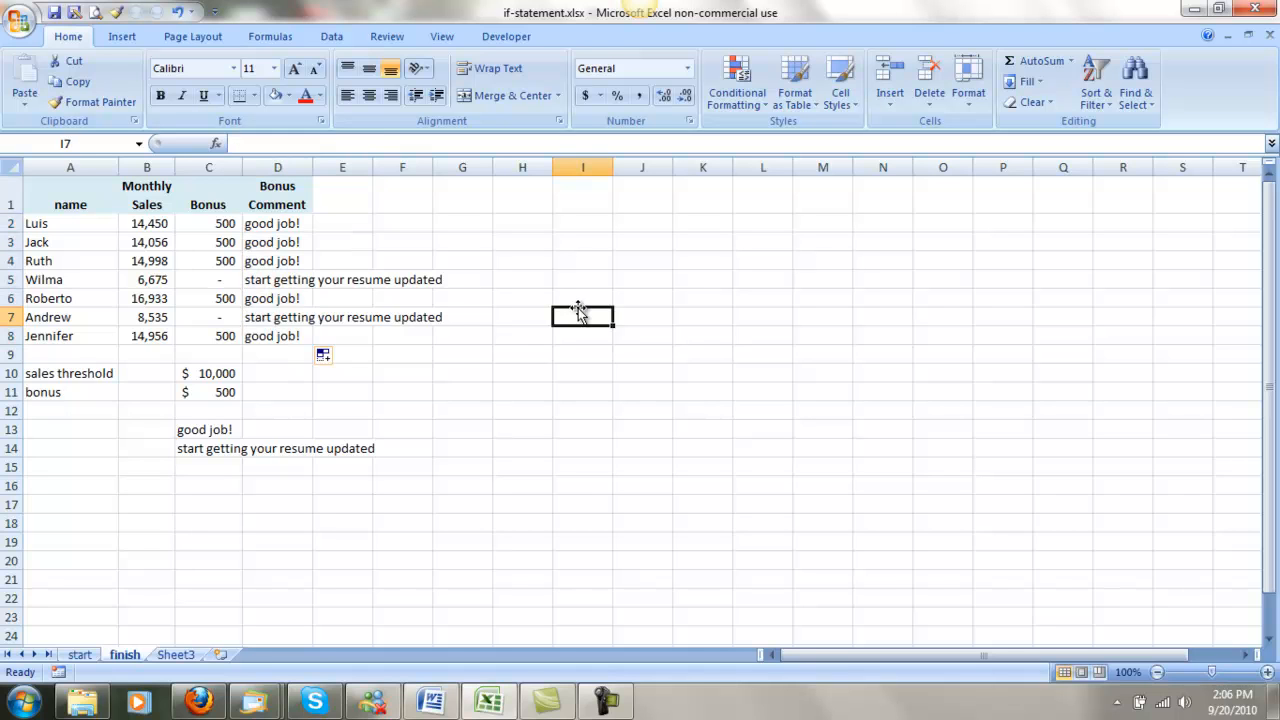
left_click(411, 390)
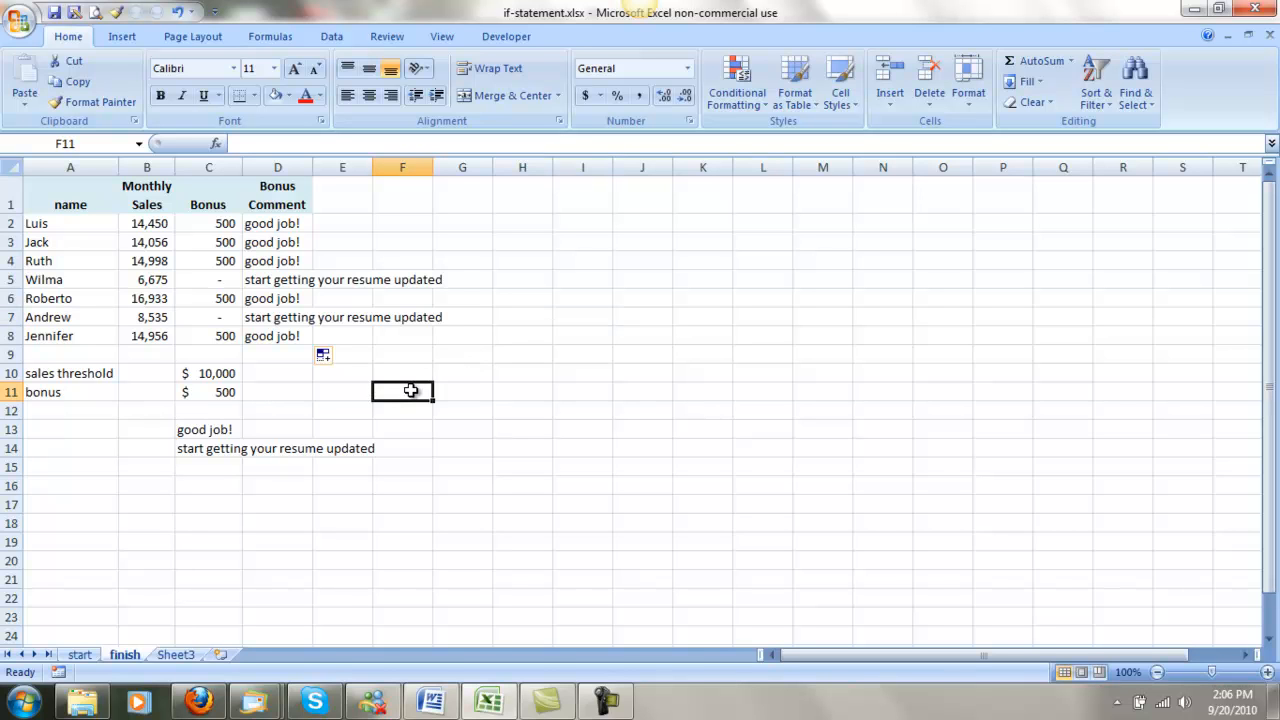